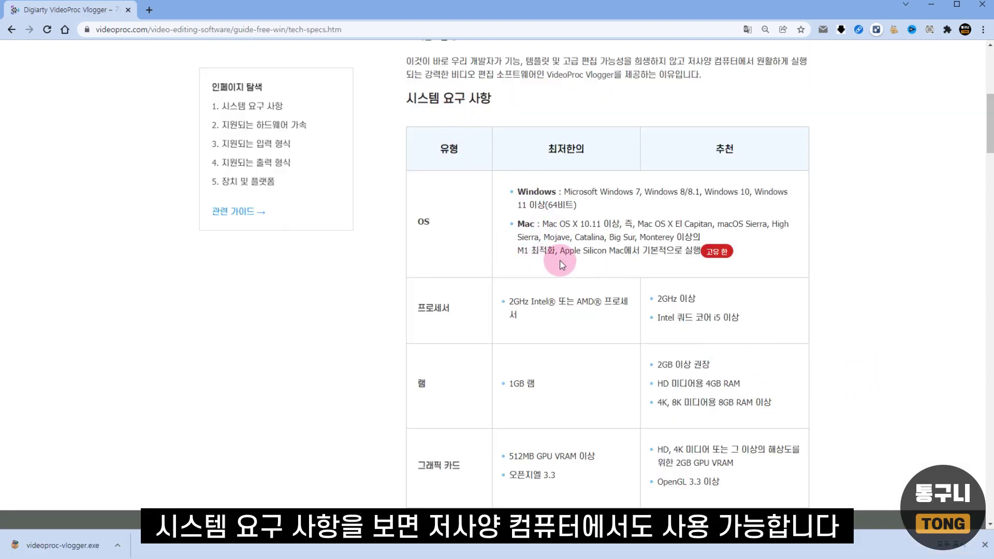
Review the system requirements table for VideoProc Vlogger on the tech specs page
scroll(637, 328, "down", 1)
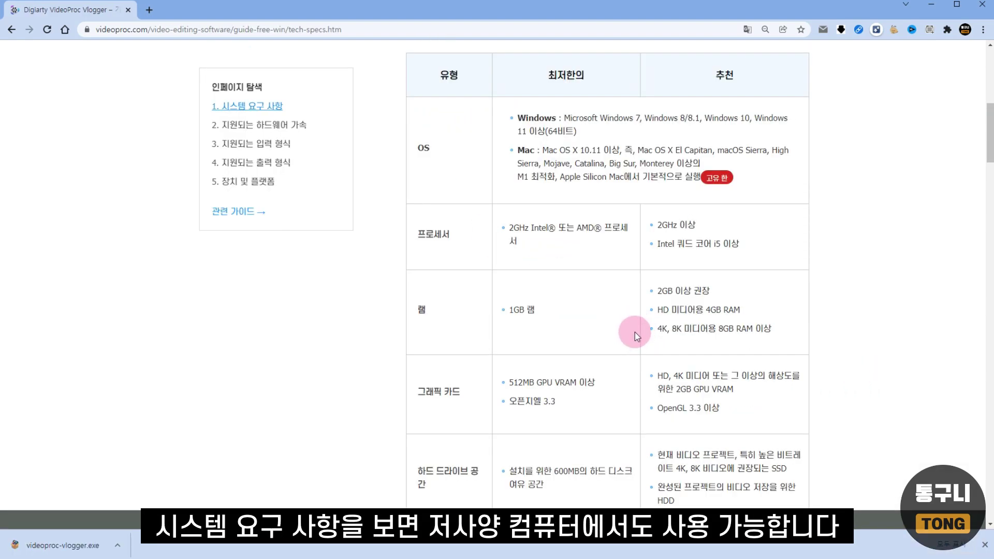
scroll(642, 343, "up", 1)
scroll(731, 263, "down", 1)
scroll(669, 330, "down", 3)
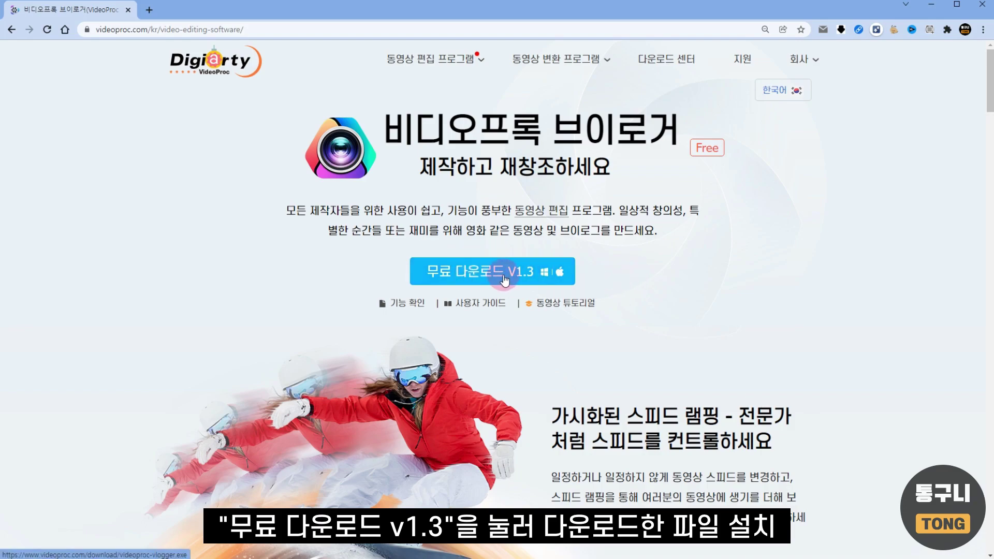
Download the free VideoProc Vlogger v1.3 for Windows and install it without custom options
left_click(504, 280)
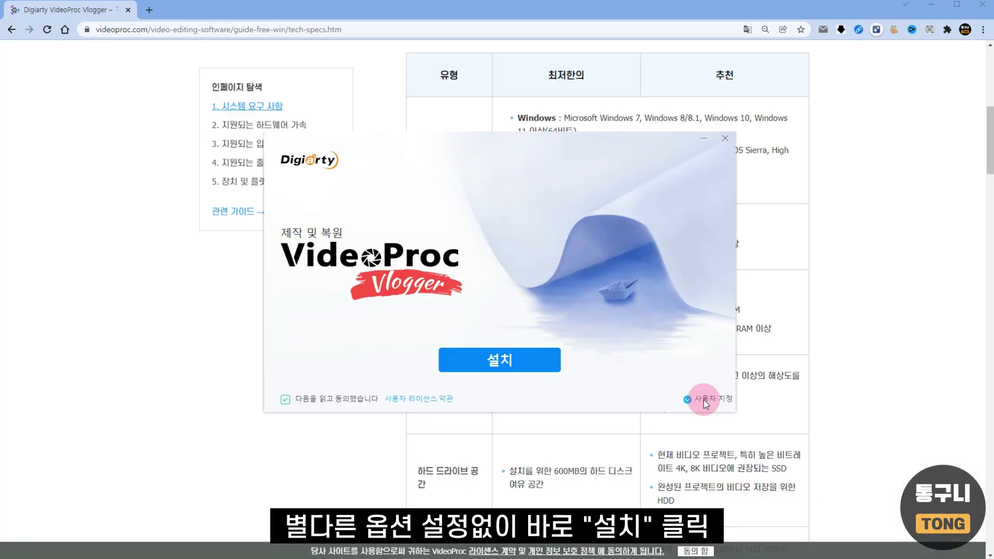
left_click(507, 367)
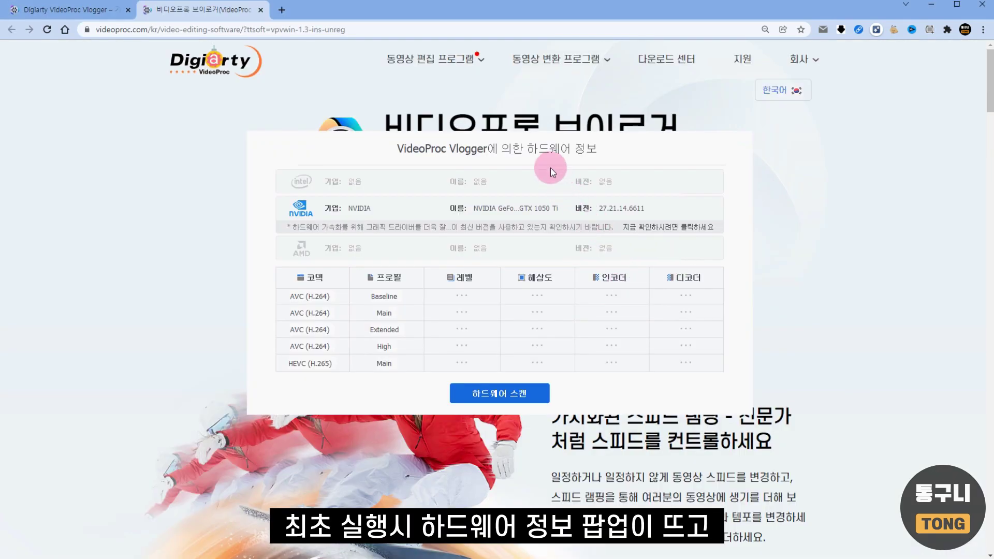
Run the hardware scan for H.264 and HEVC encoder and decoder support and continue past the hardware information
left_click(504, 401)
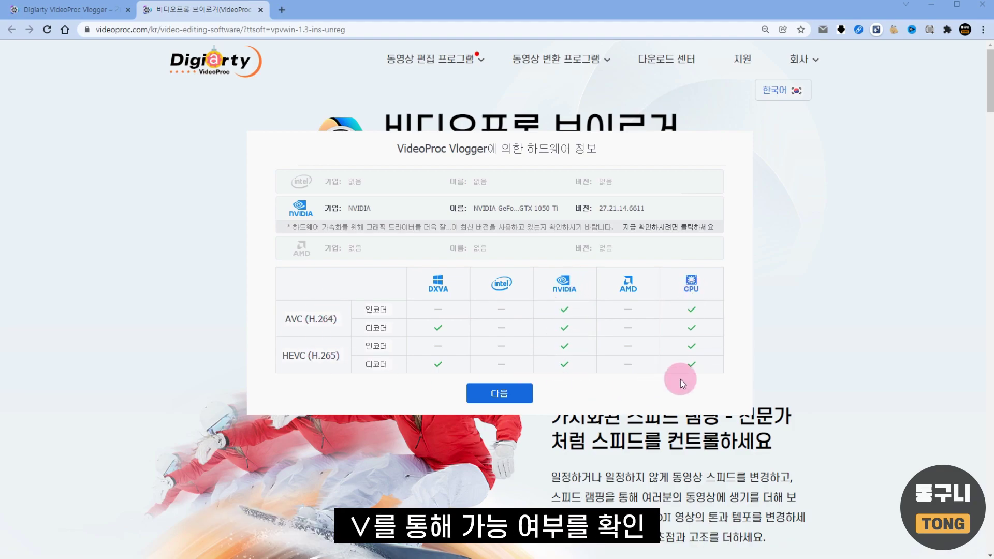
left_click(500, 393)
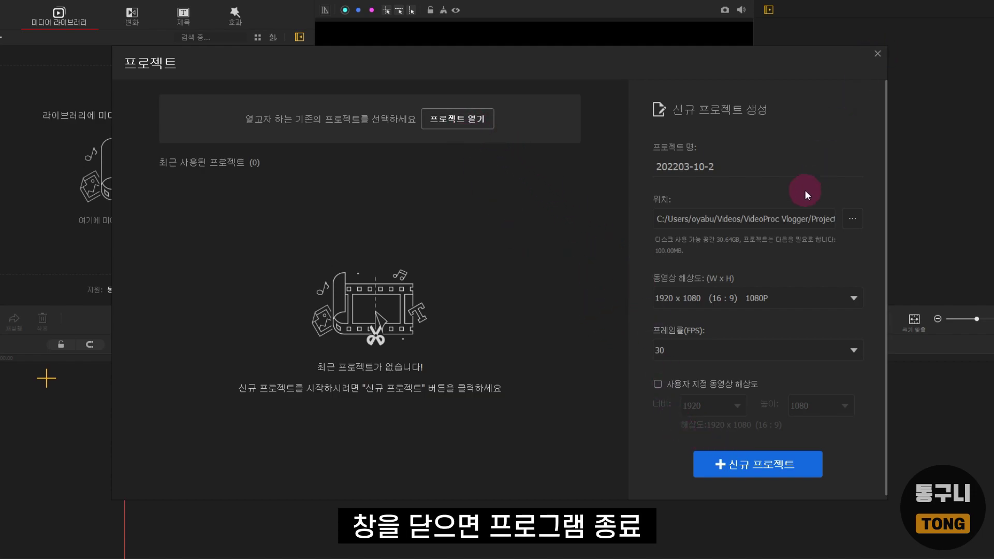
Create a new project at 1920 x 1080 (1080P) with a frame rate of 60 FPS
left_click(847, 299)
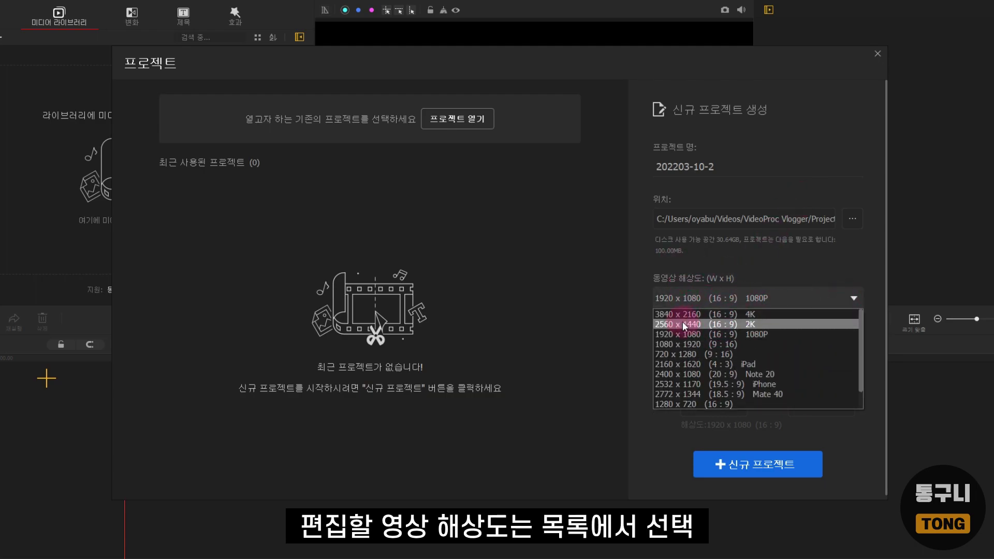
left_click(629, 356)
left_click(673, 350)
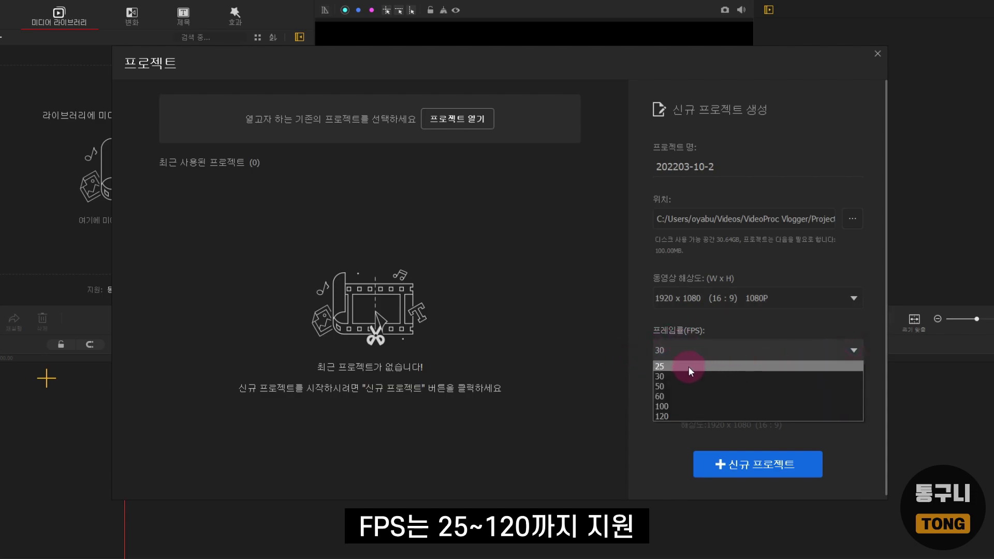
left_click(664, 421)
left_click(848, 352)
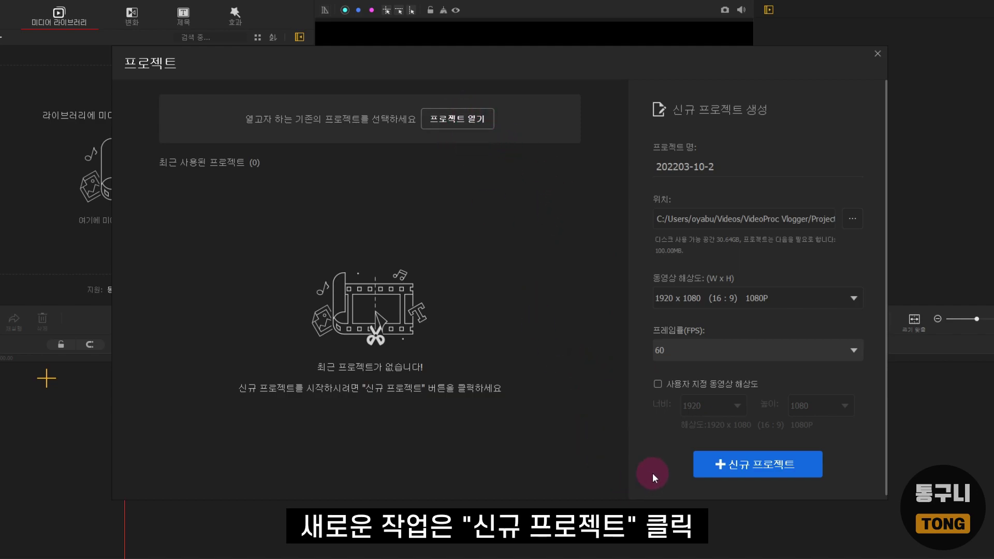
left_click(761, 468)
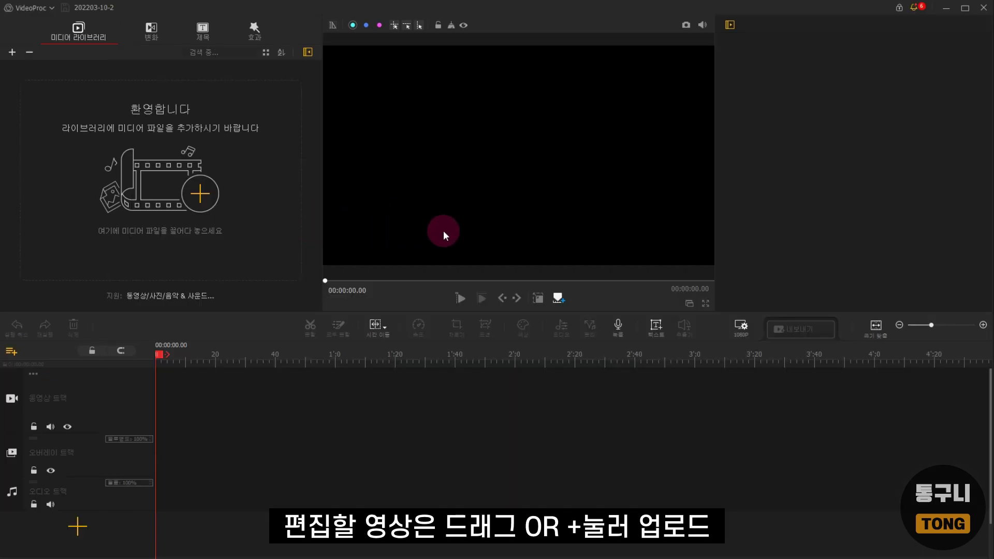
Import the video file 1 into the media library and check its entry in the video section (동영상)
left_click(201, 195)
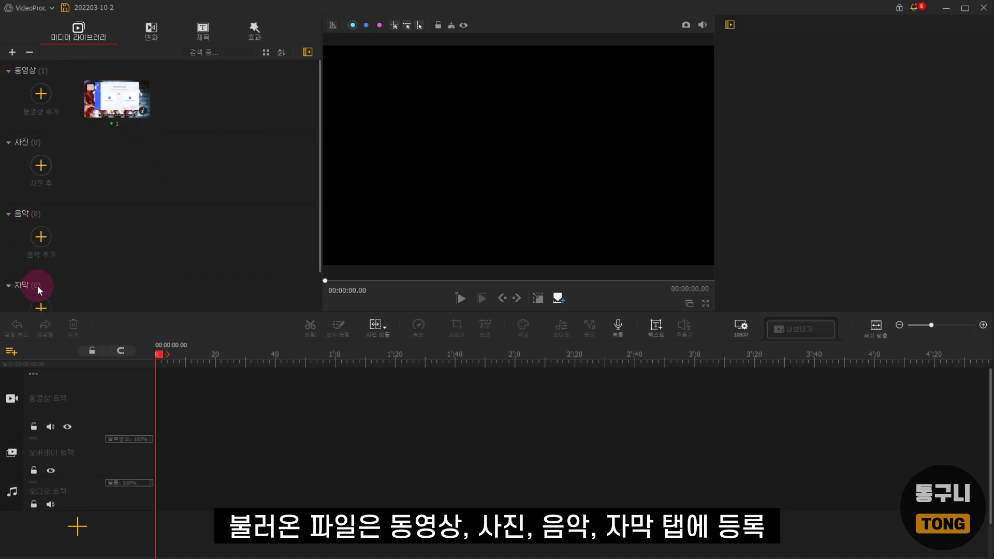
scroll(167, 243, "down", 1)
scroll(44, 181, "up", 1)
left_click(127, 97)
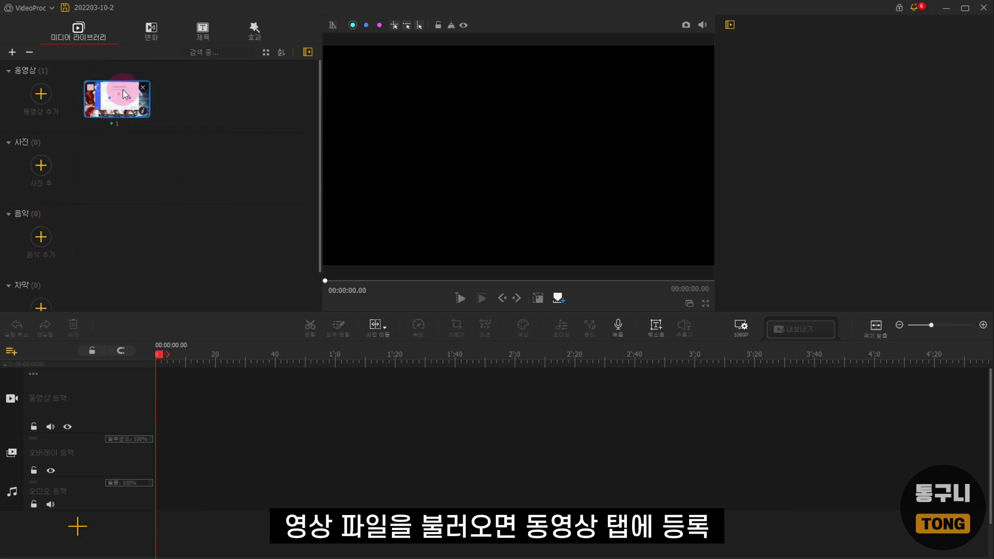
left_click(150, 176)
Import the picture z통구니TV into the photo section (사진) of the media library
left_click(41, 171)
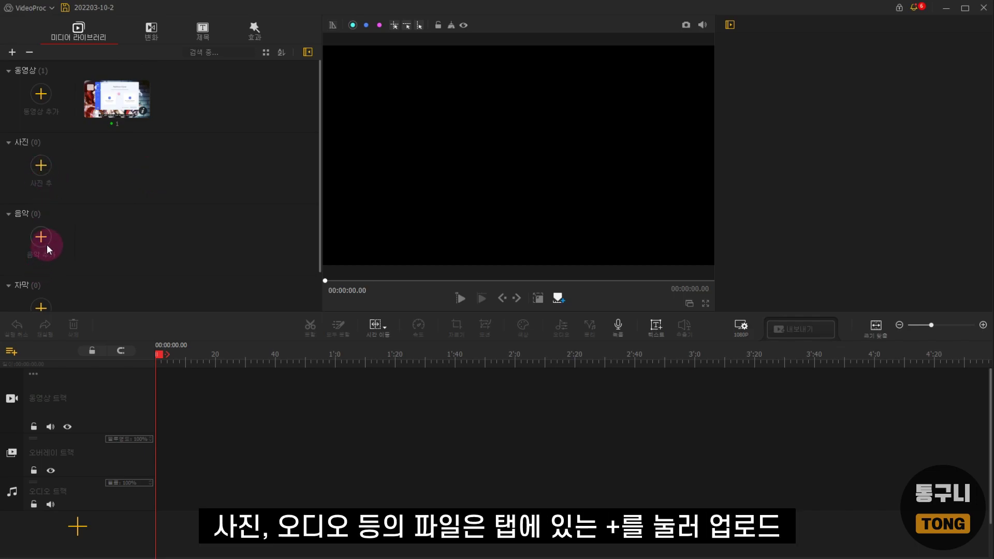
left_click(41, 169)
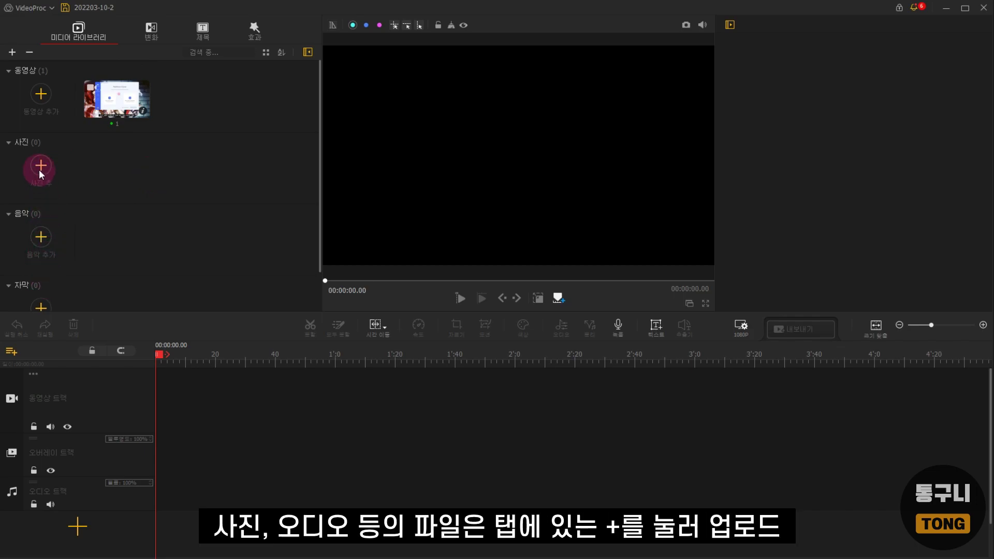
left_click(107, 135)
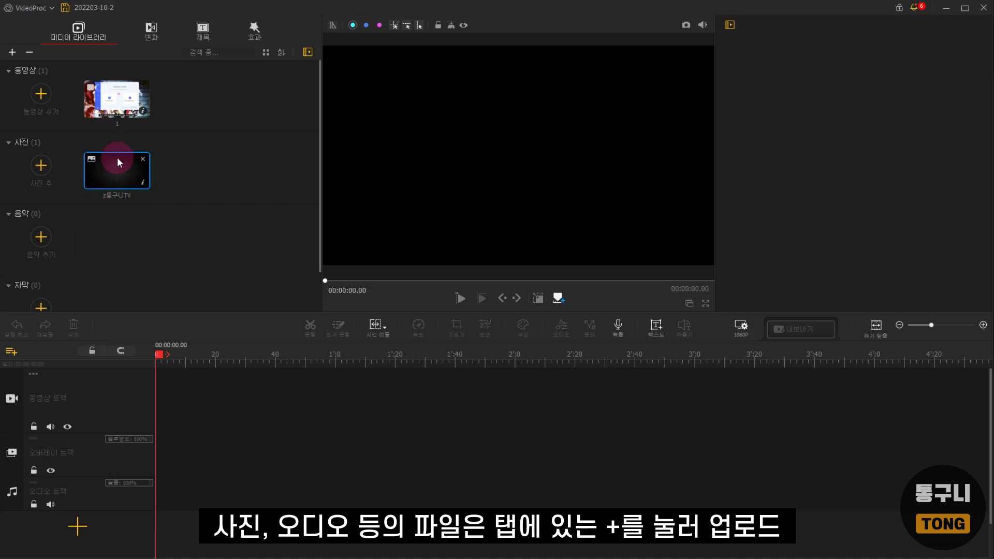
Place video 1 from the media library at the start of the timeline's video track
left_click(124, 102)
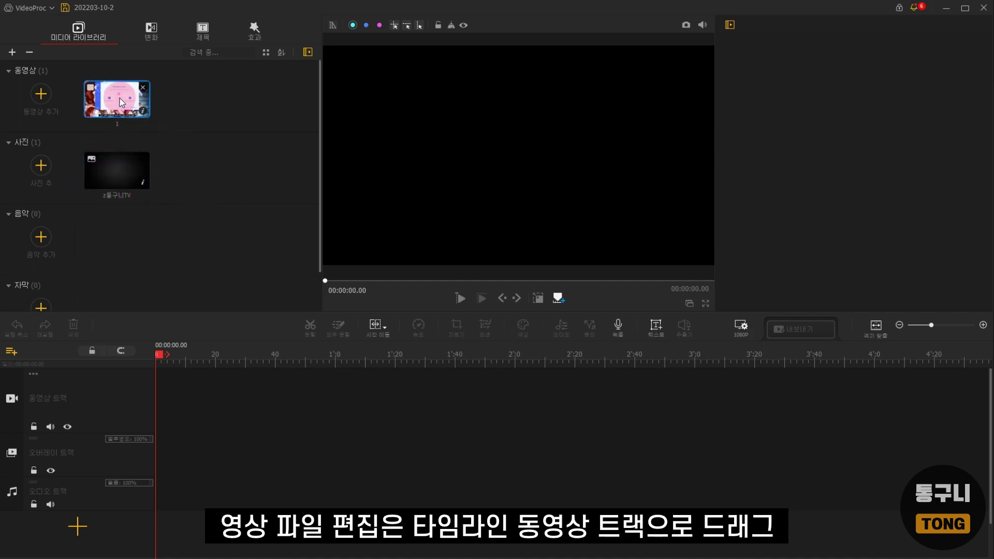
left_click_drag(113, 98, 48, 400)
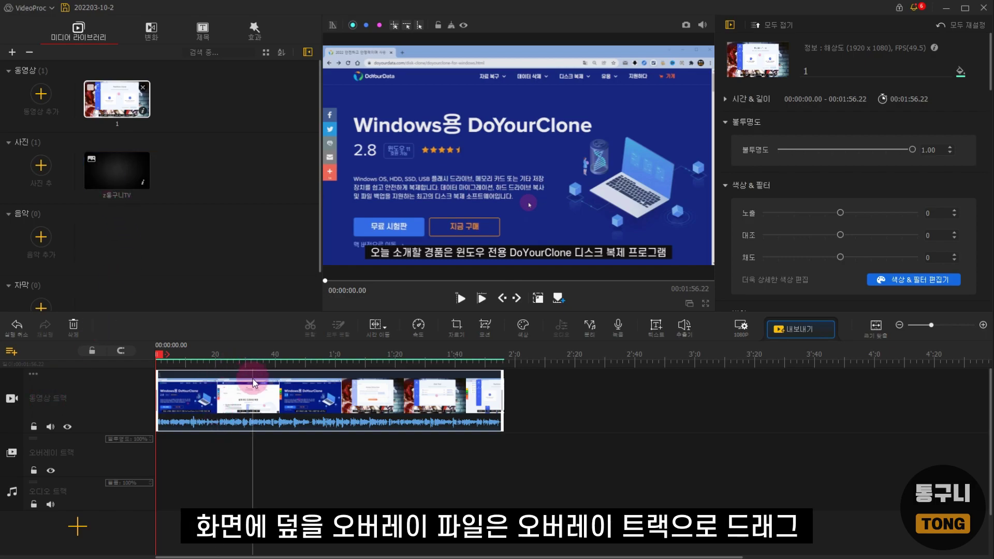
Place the z통구니TV picture at the start of the overlay track and enlarge it slightly in the preview
left_click_drag(107, 464, 54, 465)
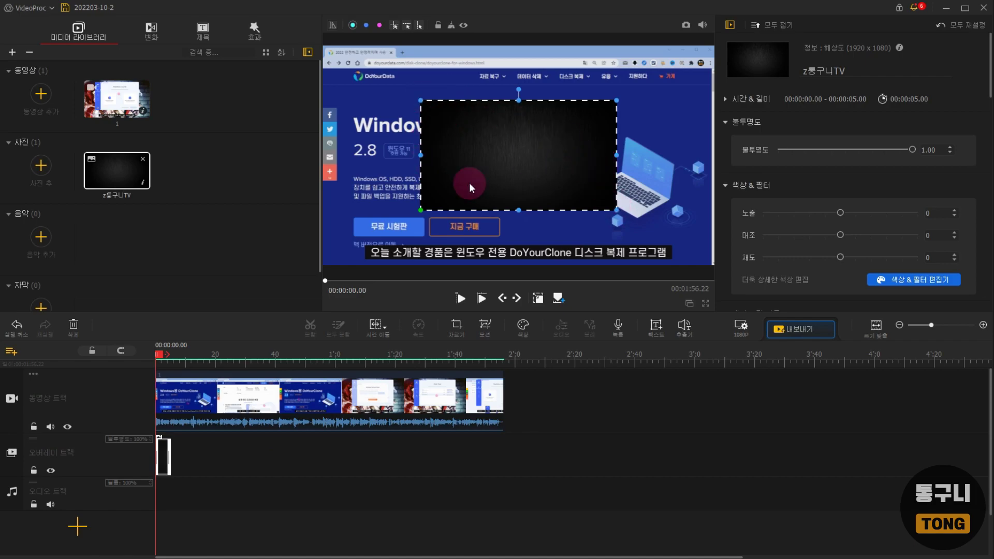
mouse_move(616, 209)
left_mouse_down()
mouse_move(538, 151)
mouse_move(536, 164)
mouse_move(642, 223)
mouse_move(544, 174)
mouse_move(627, 218)
left_mouse_up()
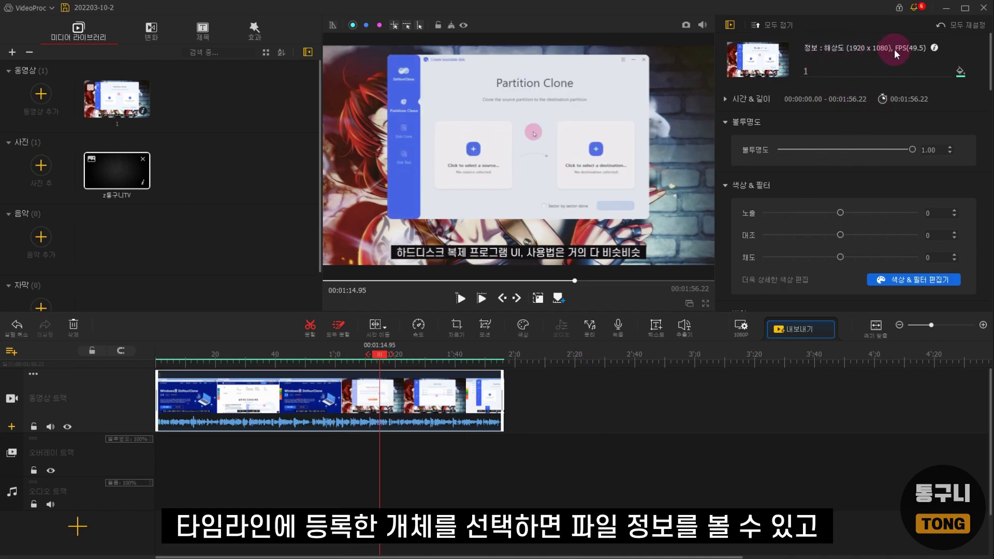
Try the opacity and rotation settings on the video clip and return both to 1.00 and 0
left_click_drag(913, 150, 872, 154)
left_click(961, 149)
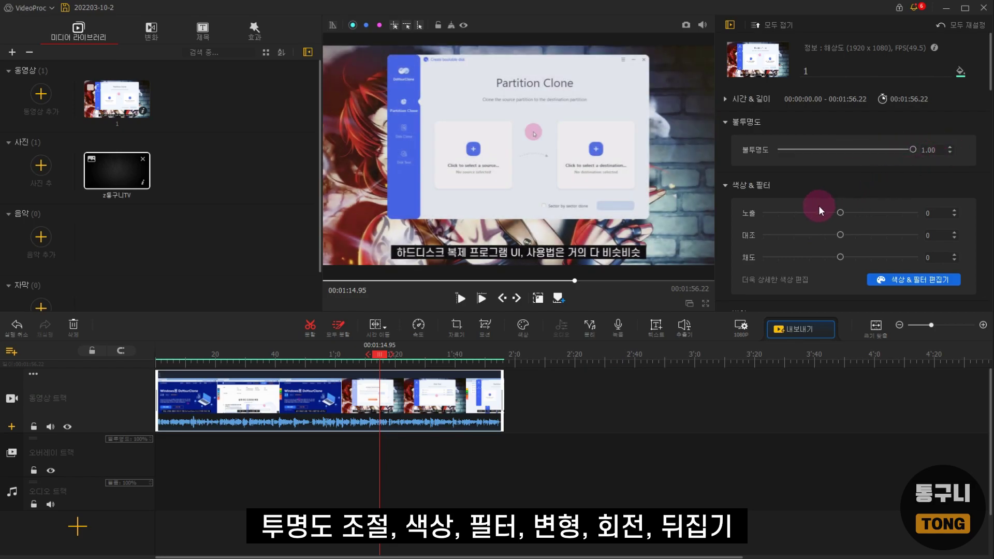
scroll(819, 207, "down", 4)
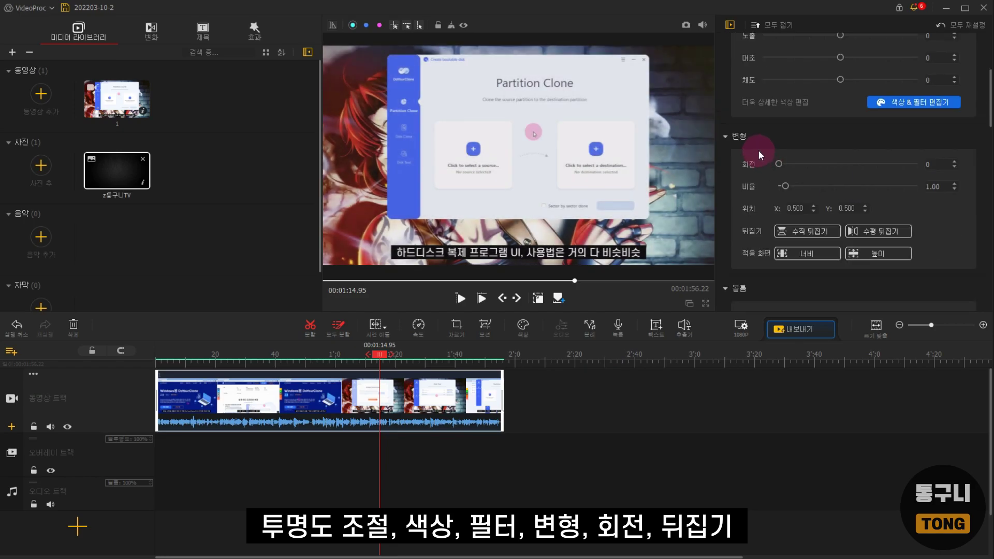
mouse_move(785, 166)
left_mouse_down()
mouse_move(831, 166)
mouse_move(779, 165)
left_mouse_up()
scroll(829, 187, "down", 1)
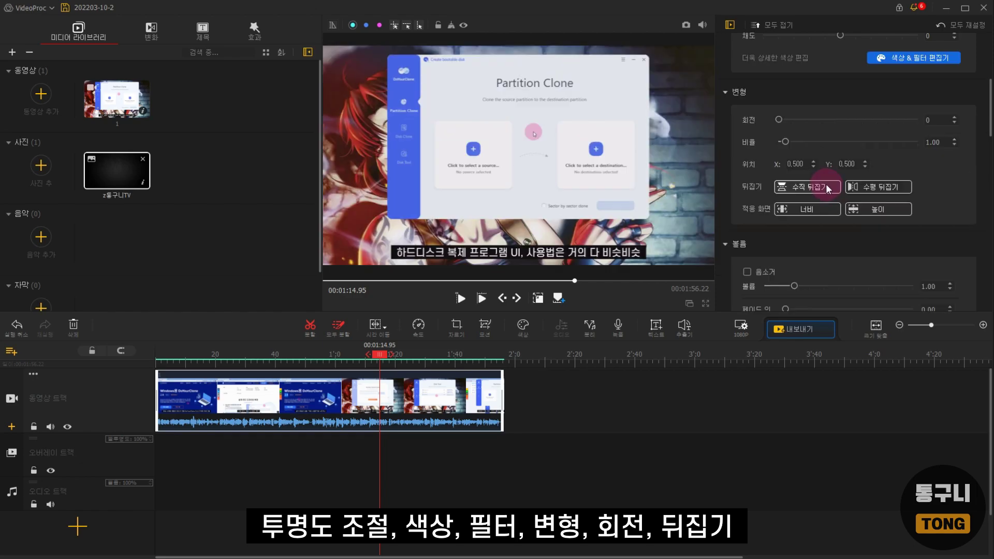
scroll(852, 228, "down", 2)
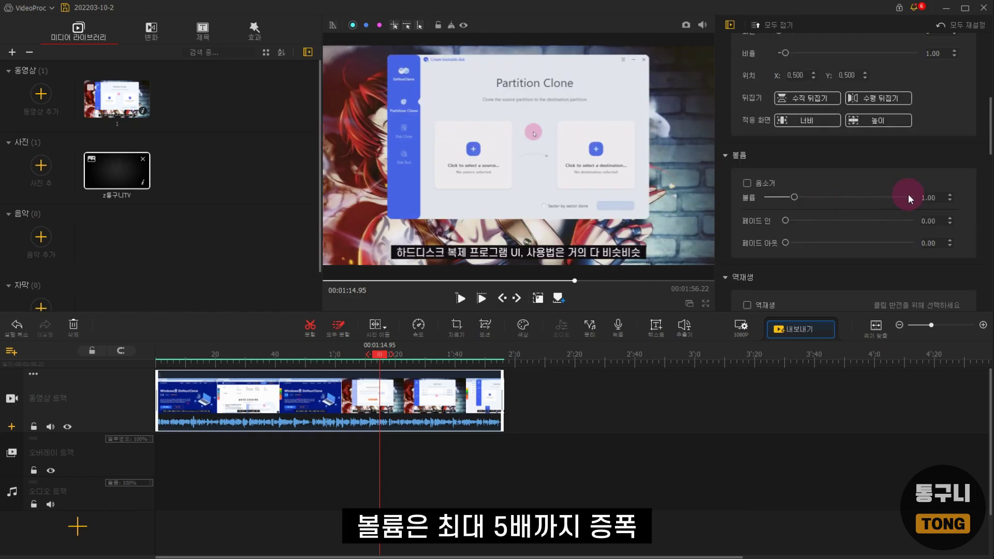
Try the clip's volume at 5.00 and reset it, and try a fade-in of 1.70 with a fade-out of 7.83
left_click_drag(797, 196, 923, 199)
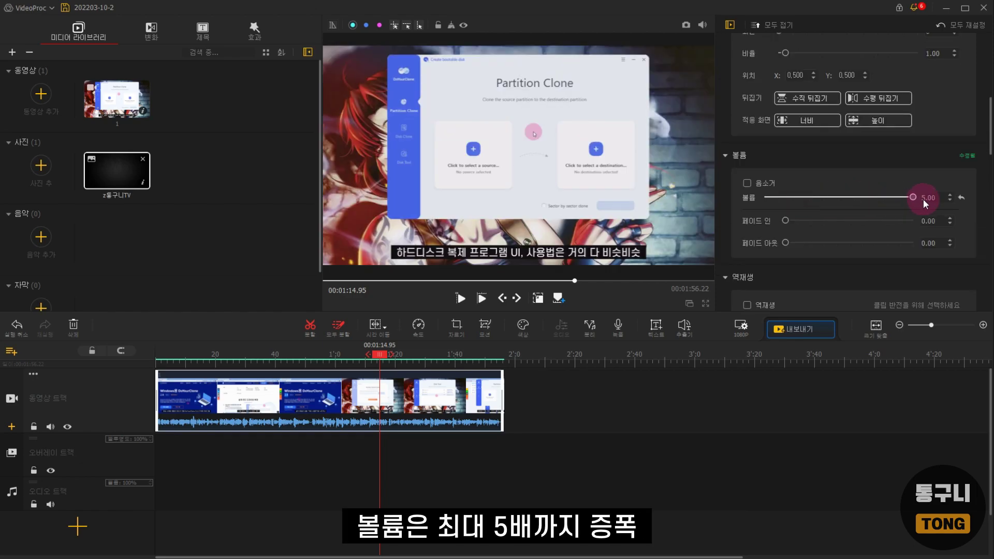
left_click(961, 198)
scroll(964, 202, "down", 2)
left_click_drag(785, 132, 807, 132)
left_click_drag(786, 155, 846, 159)
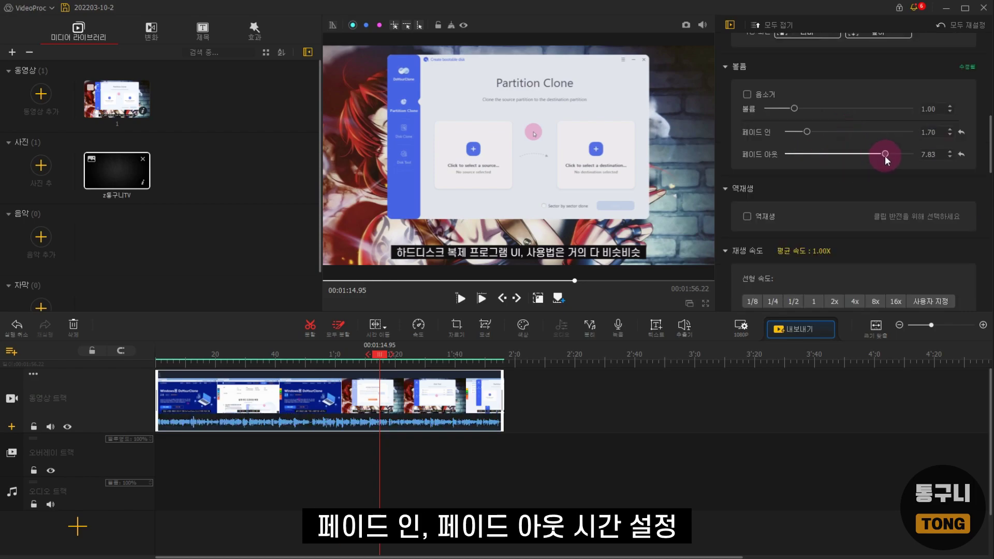
scroll(754, 174, "down", 1)
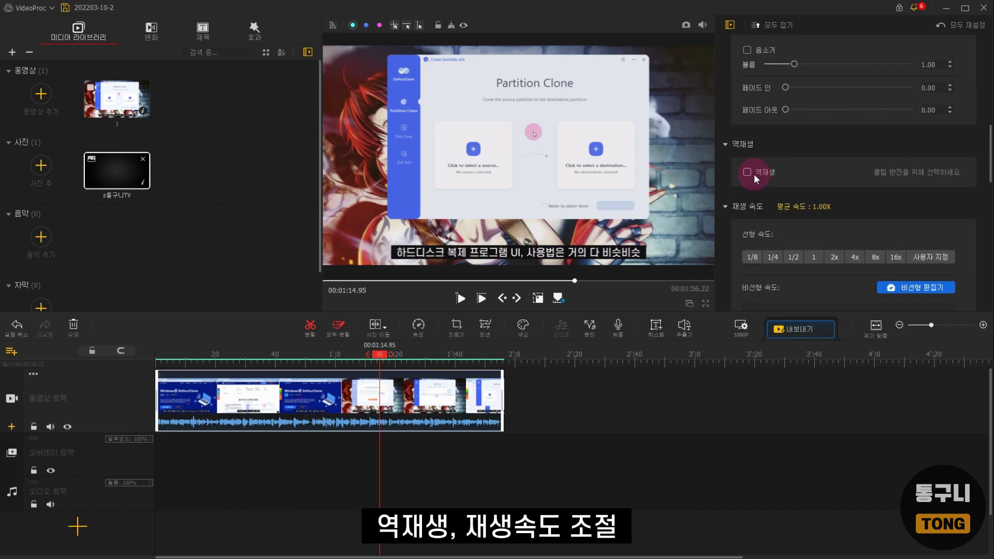
Look over the clip's reverse, playback speed and noise removal options, turning lens correction on and off again
scroll(832, 197, "down", 2)
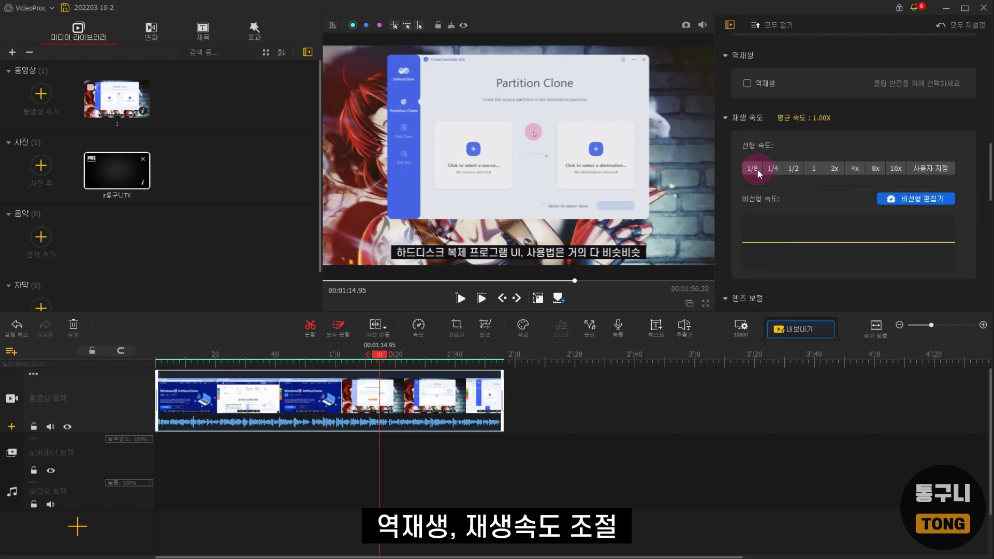
scroll(839, 192, "down", 4)
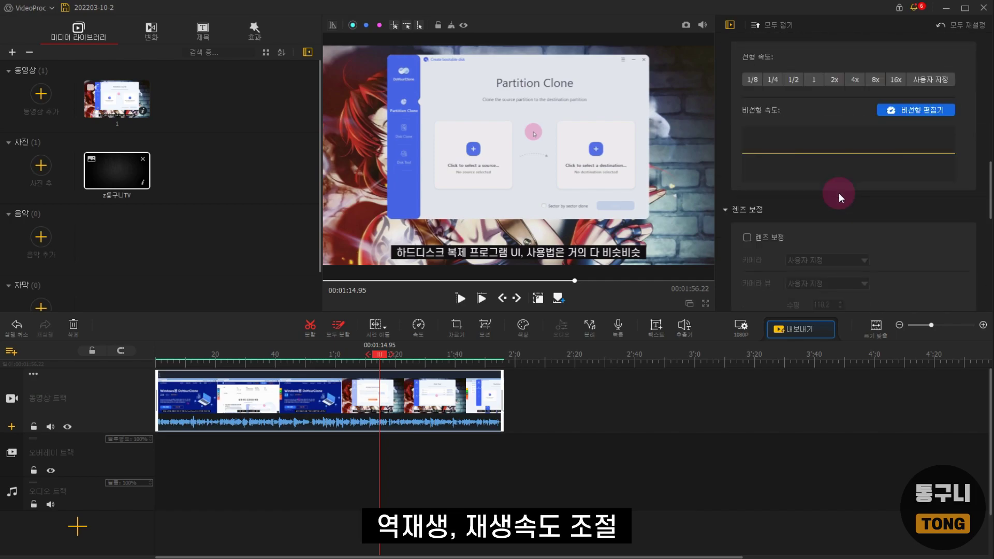
left_click(747, 104)
left_click(748, 105)
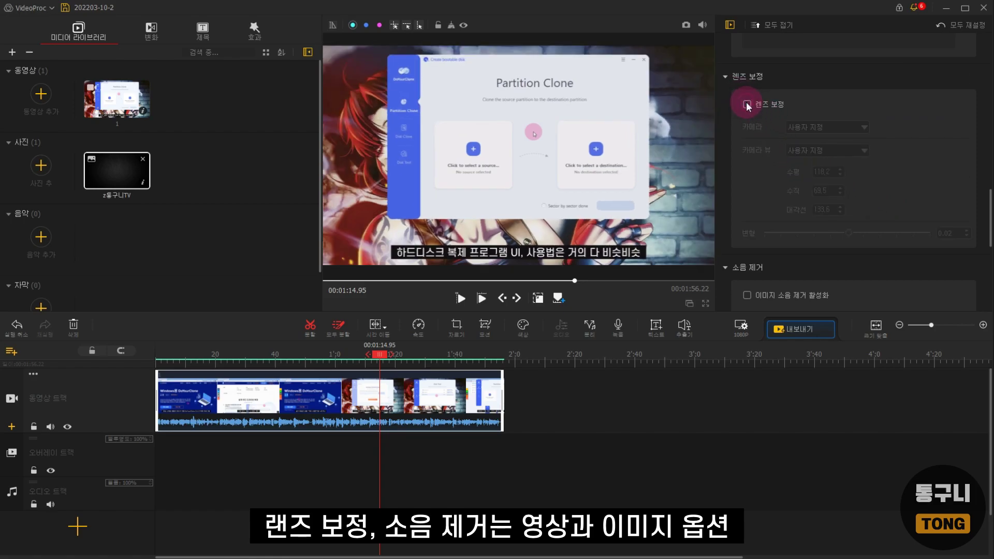
scroll(765, 195, "down", 2)
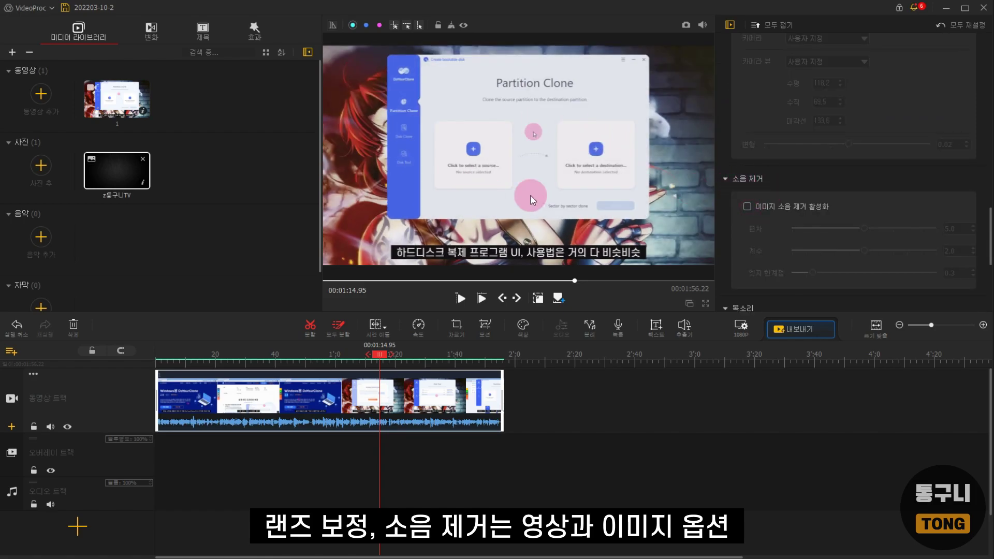
Change the clip's voice to the female preset (여성)
scroll(825, 201, "down", 3)
scroll(853, 200, "down", 1)
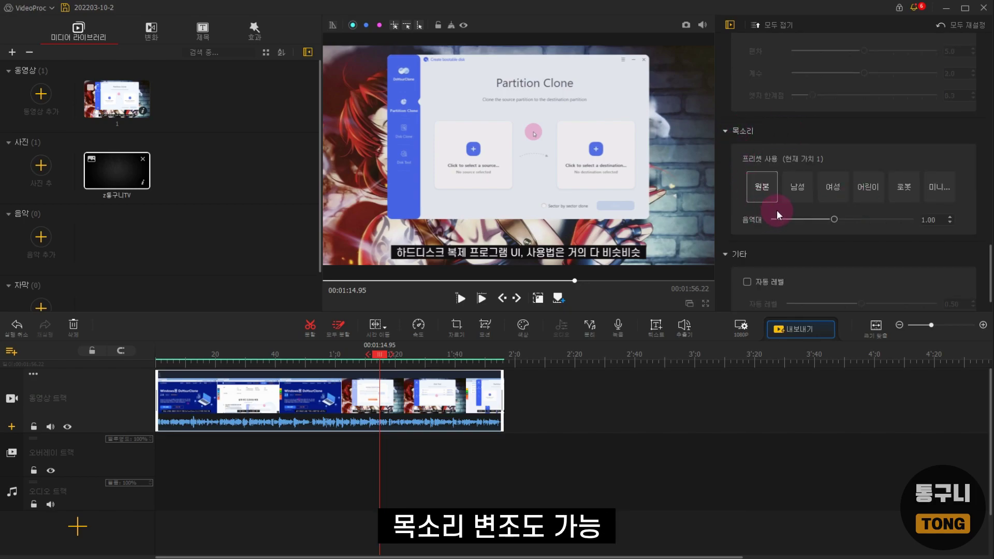
left_click(833, 187)
scroll(772, 283, "down", 1)
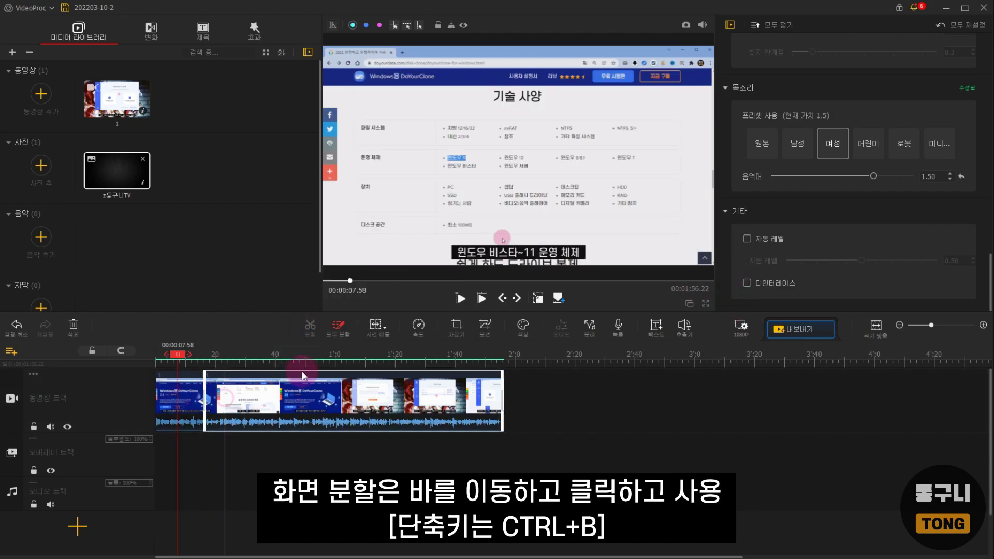
Try speed curve presets on the second video clip in the speed editor, including 점프, 계속, 속도 높임, 속도 낮춤 and 고급
left_click(226, 369)
left_click(419, 331)
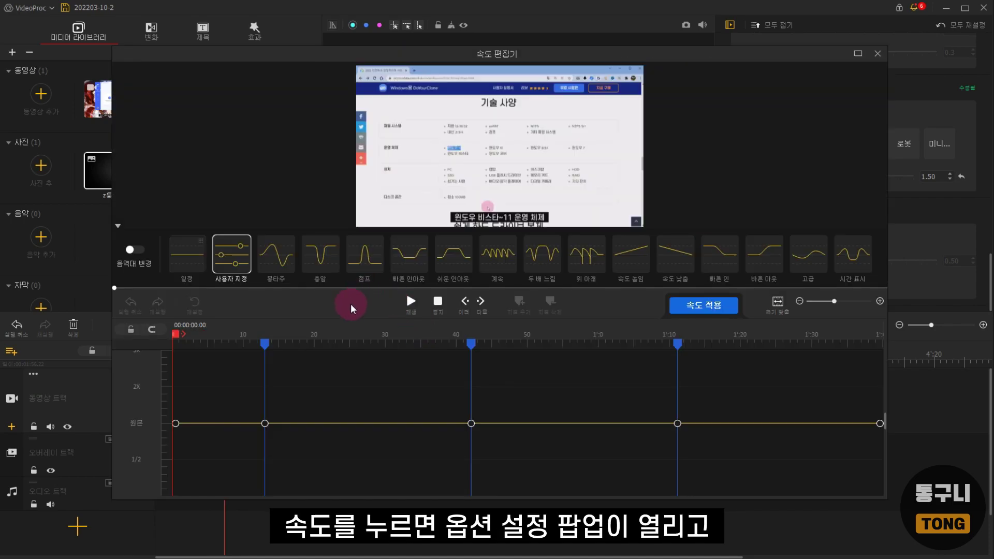
left_click(364, 254)
left_click(408, 254)
left_click(498, 254)
left_click(553, 267)
left_click(631, 257)
left_click(676, 256)
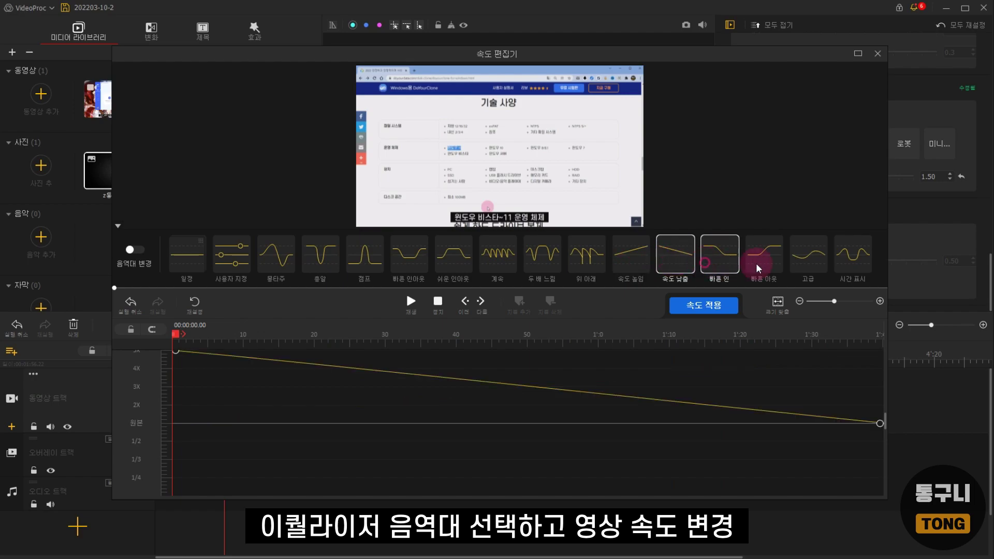
left_click(808, 254)
Return the clip's speed curve to the custom preset (사용자 지정) and close the speed editor
left_click(119, 258)
left_click(227, 256)
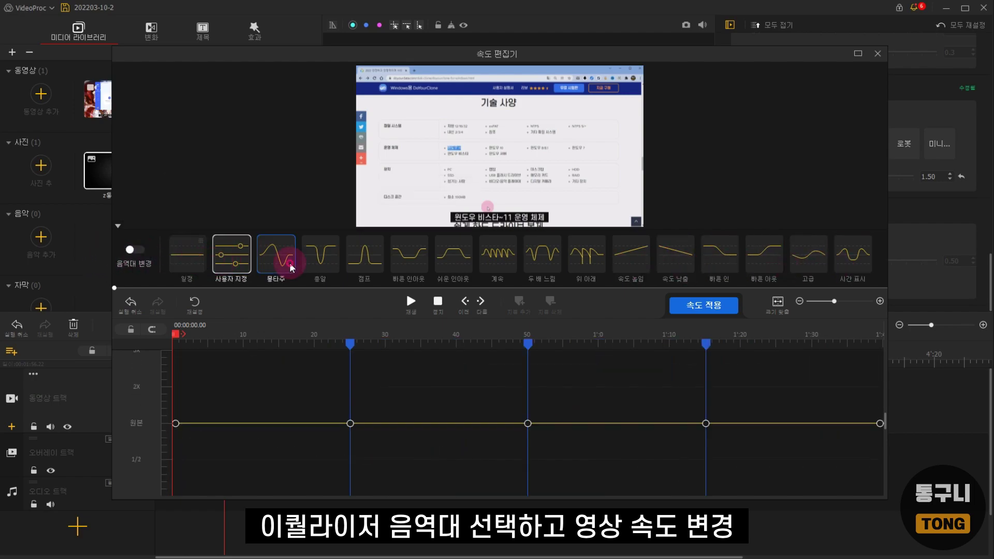
left_click(365, 254)
left_click(182, 266)
left_click(231, 254)
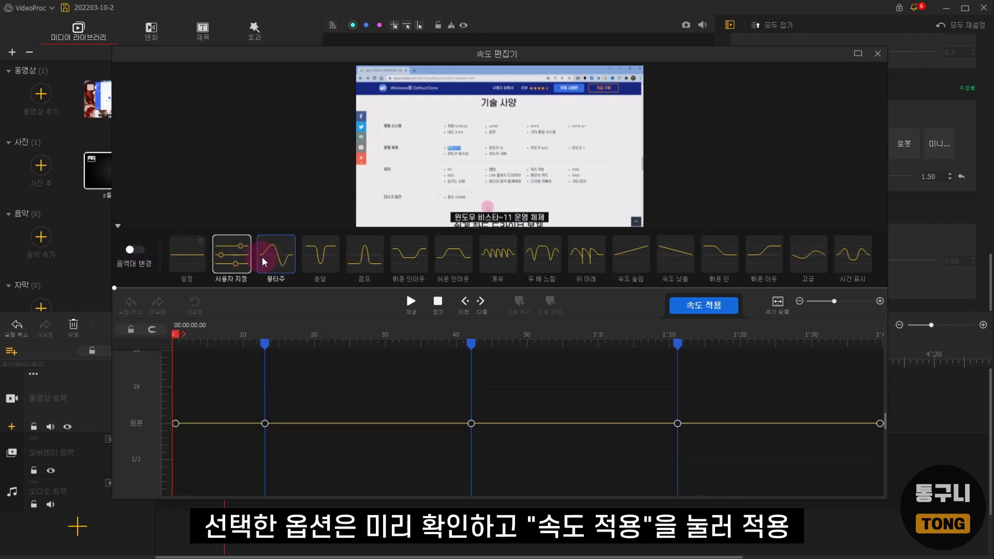
left_click(705, 306)
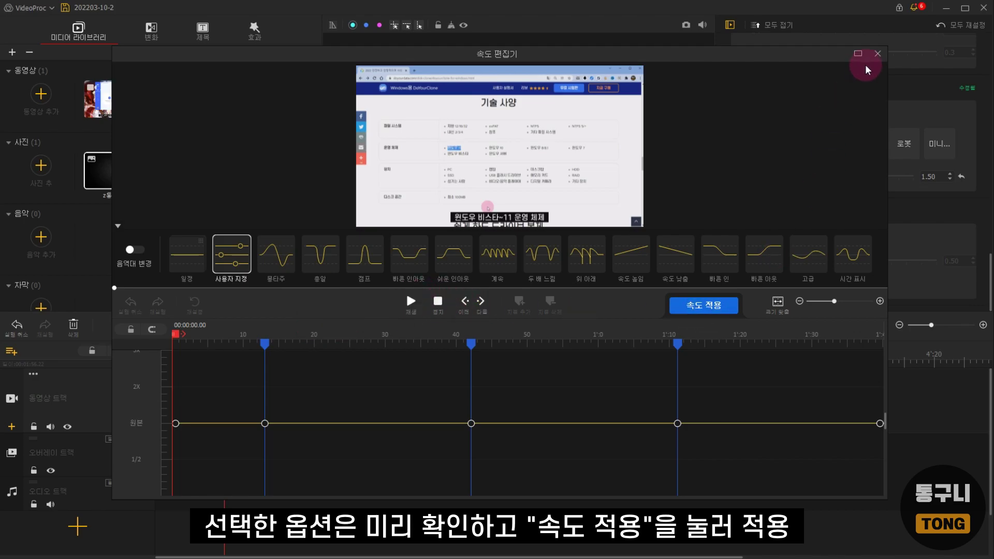
left_click(878, 53)
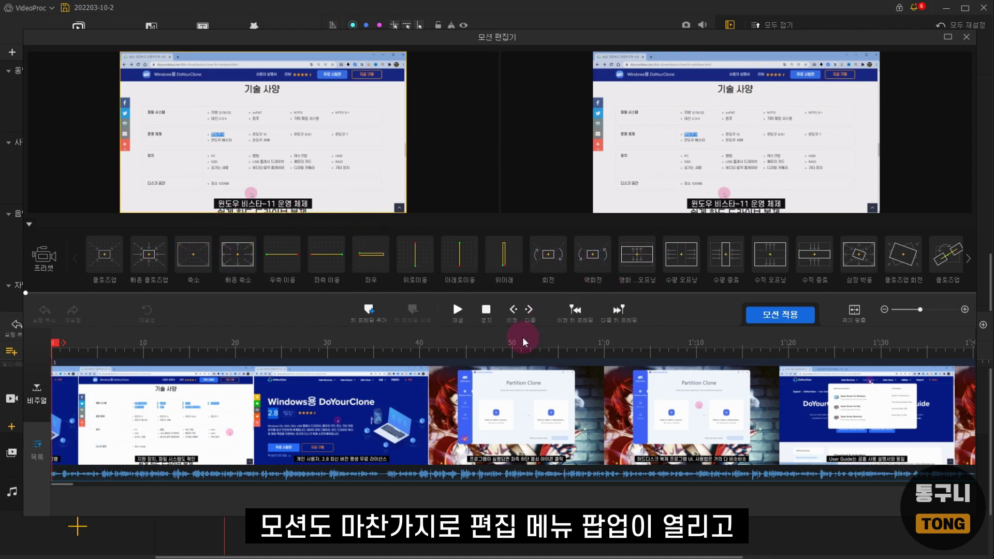
Try the 좌우 and 위로이동 motion presets on the clip in the motion editor and check their keyframes on its timeline
left_click(377, 266)
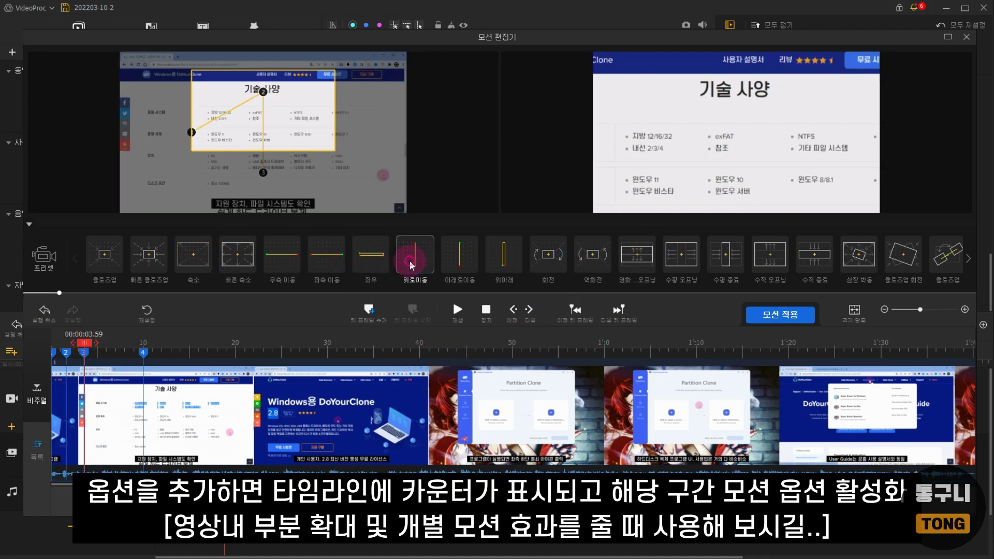
left_click(60, 350)
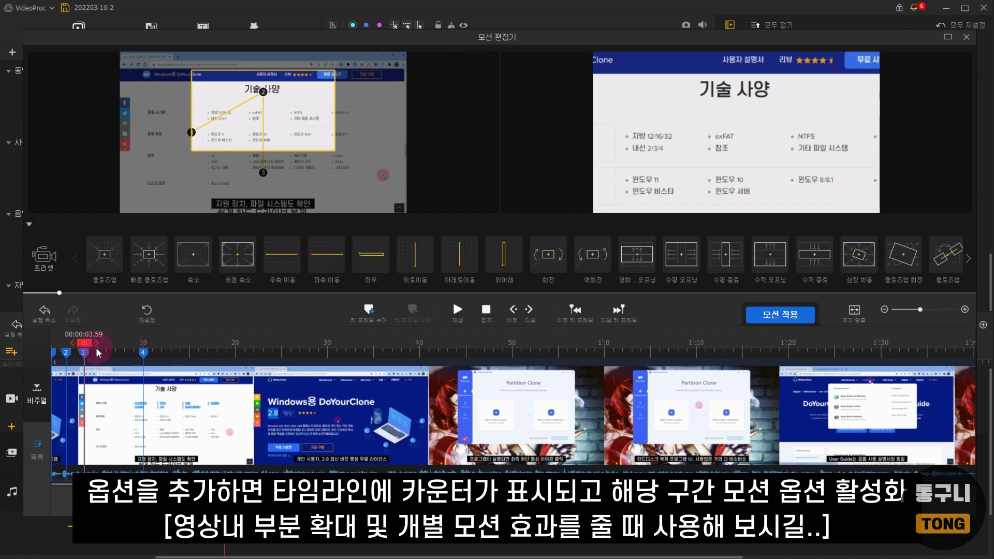
scroll(99, 353, "up", 2)
mouse_move(387, 353)
left_mouse_down()
mouse_move(518, 351)
mouse_move(411, 355)
left_mouse_up()
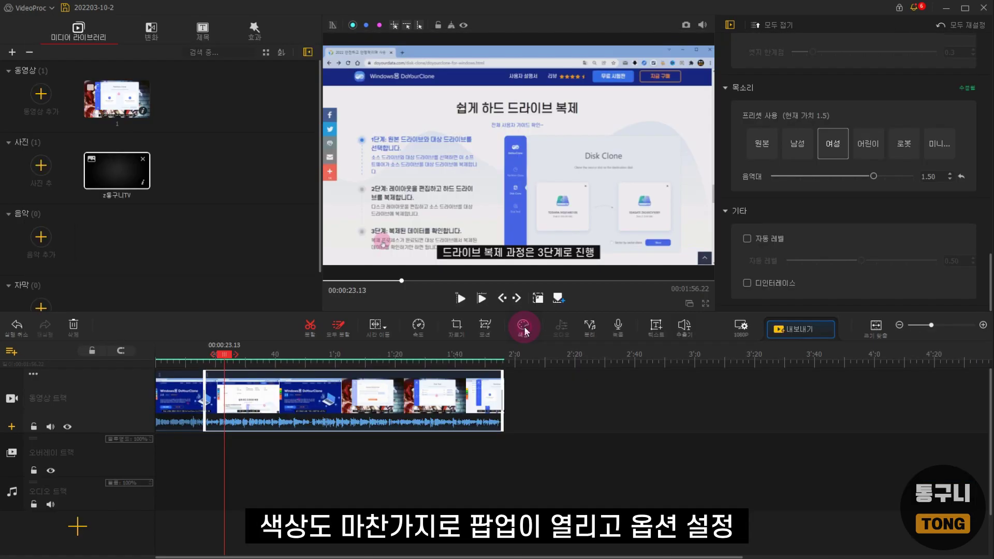
Try the 어두움 and 여행9 filters on the clip in the color and filter editor, closing it without applying them
left_click(524, 326)
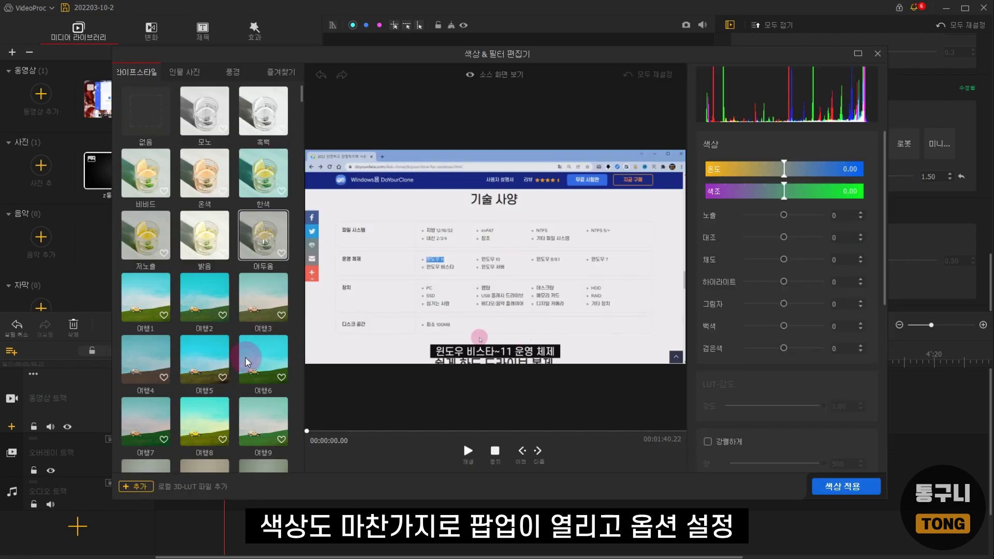
left_click(258, 415)
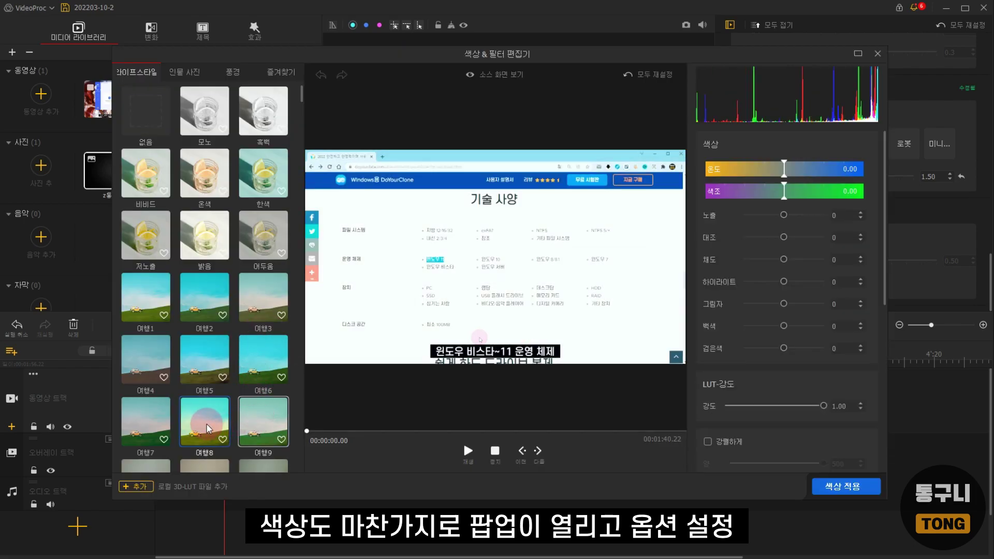
left_click(878, 54)
Try detaching the clip's audio onto the audio track and restore it to the video clip
left_click(590, 329)
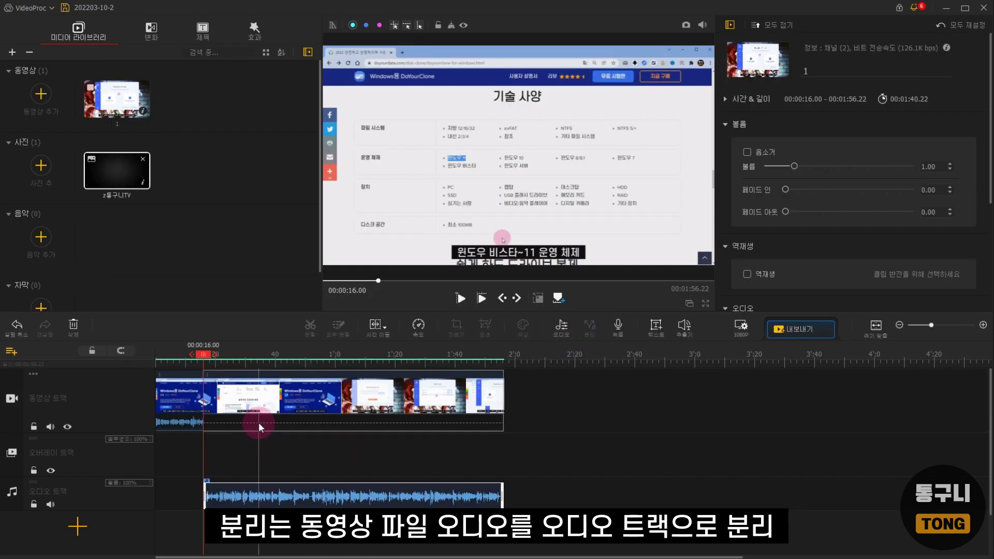
left_click(207, 478)
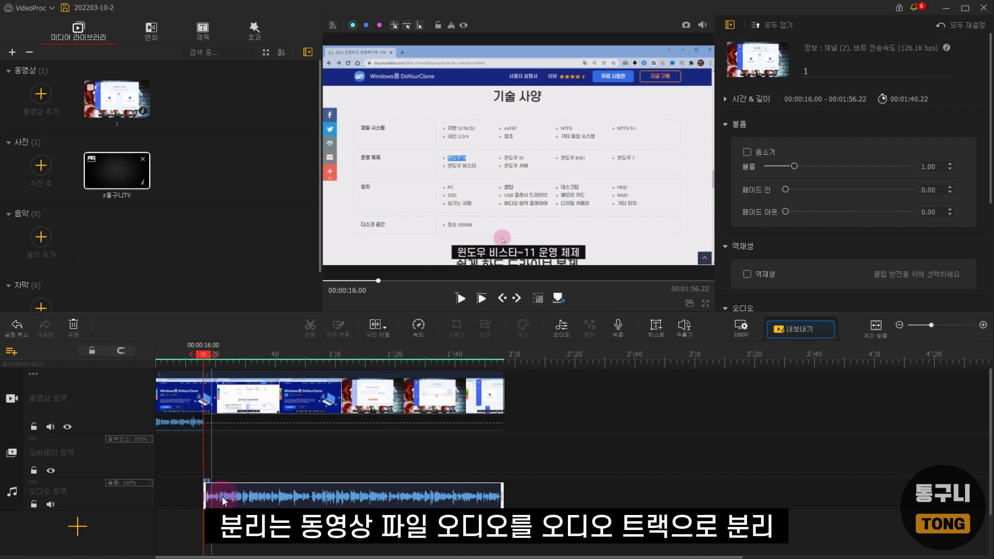
left_click(339, 415)
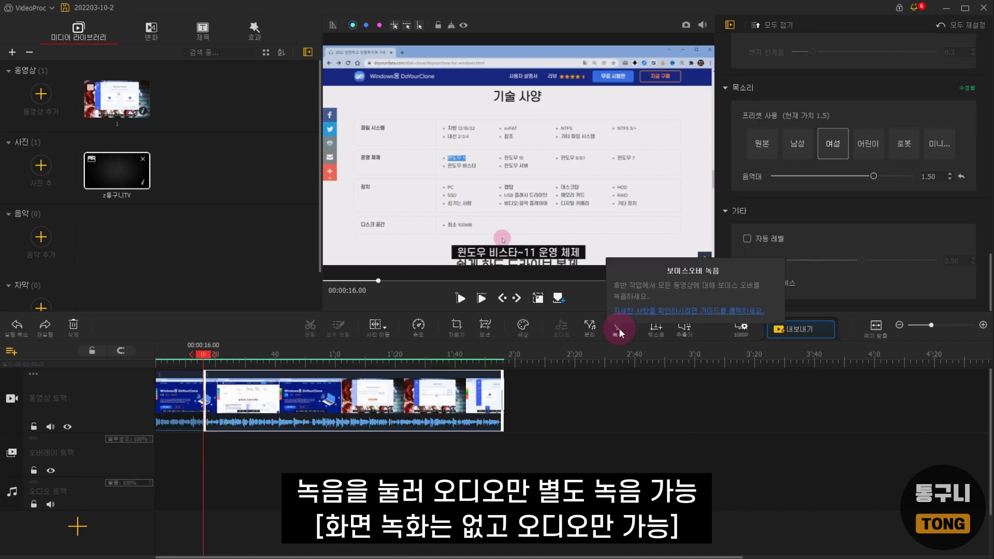
Look at the voiceover recorder and its audio device setting without recording, and close it
left_click(619, 329)
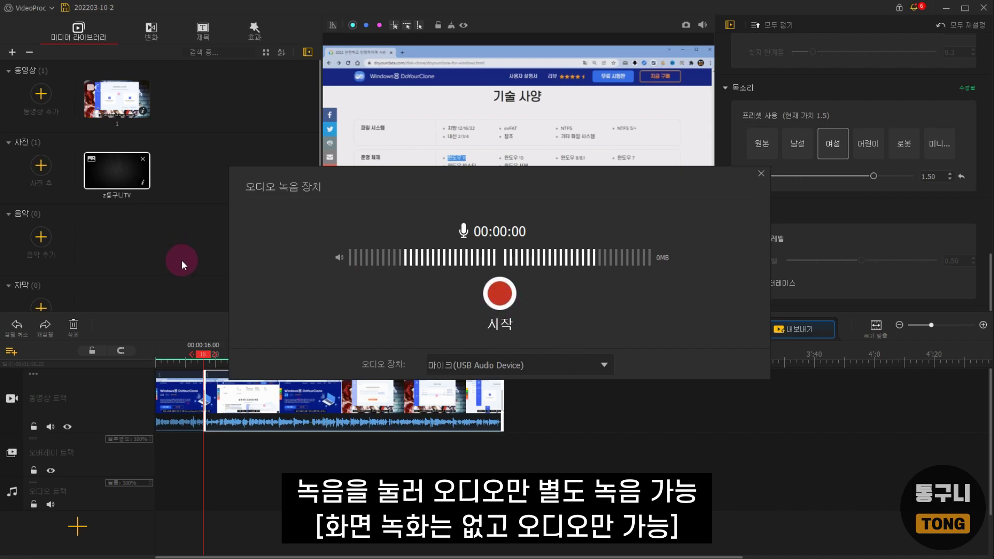
left_click(762, 173)
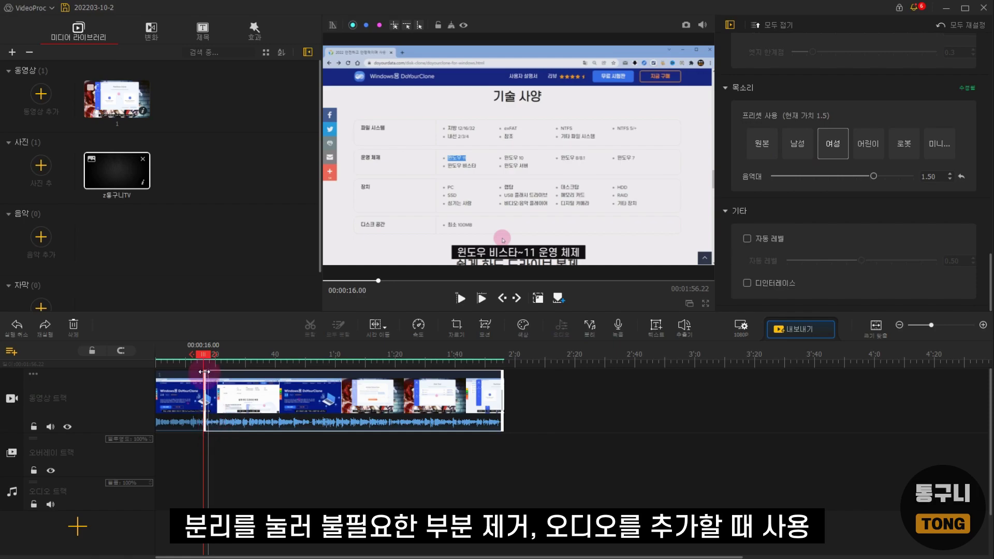
Add a text clip to the subtitle track spanning 00:00:12.60 to 00:00:34.38 and preview it at about 24.85 seconds
left_click(654, 332)
left_click_drag(224, 493, 325, 531)
left_click(278, 529)
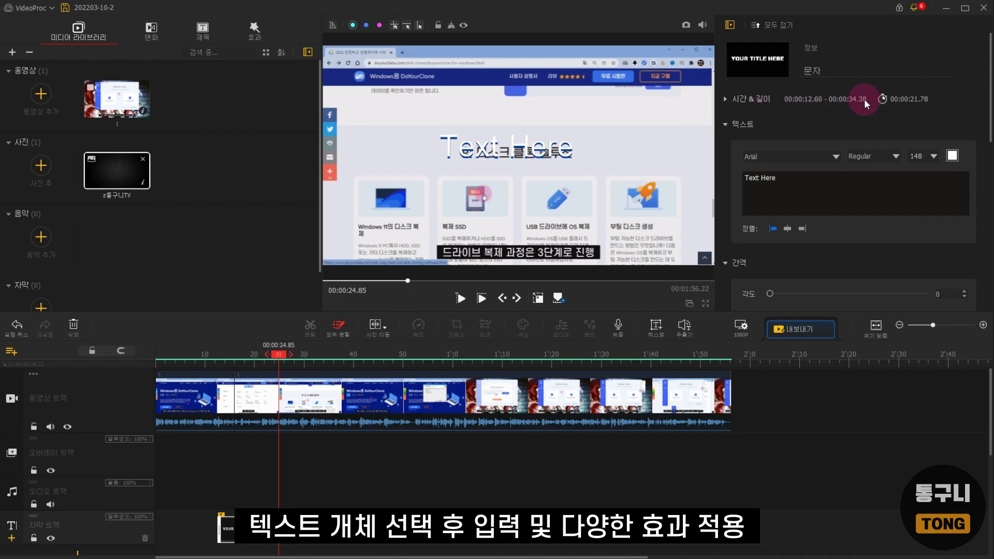
Look over the text clip's font, spacing, animation and shadow settings
scroll(849, 114, "down", 1)
left_click(791, 122)
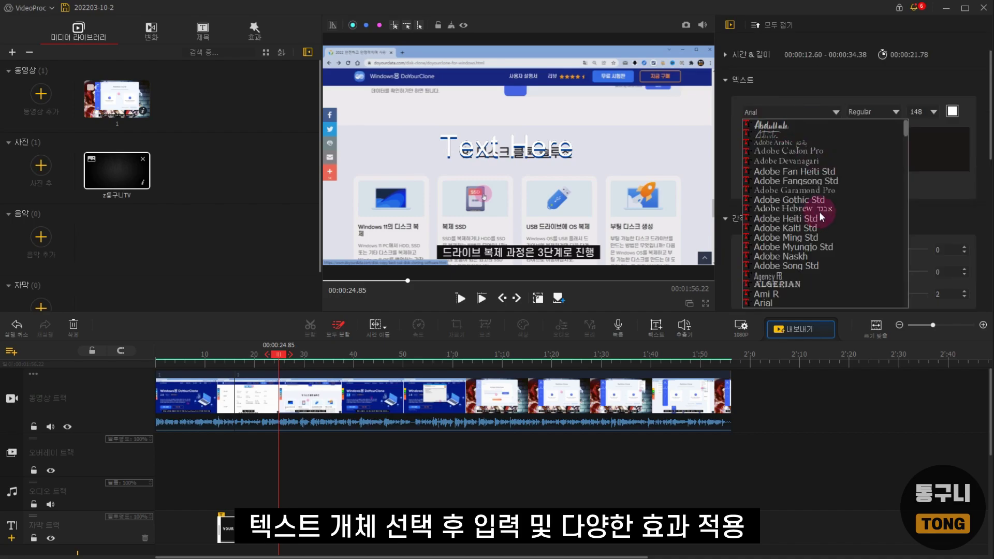
scroll(738, 116, "down", 3)
scroll(831, 204, "down", 5)
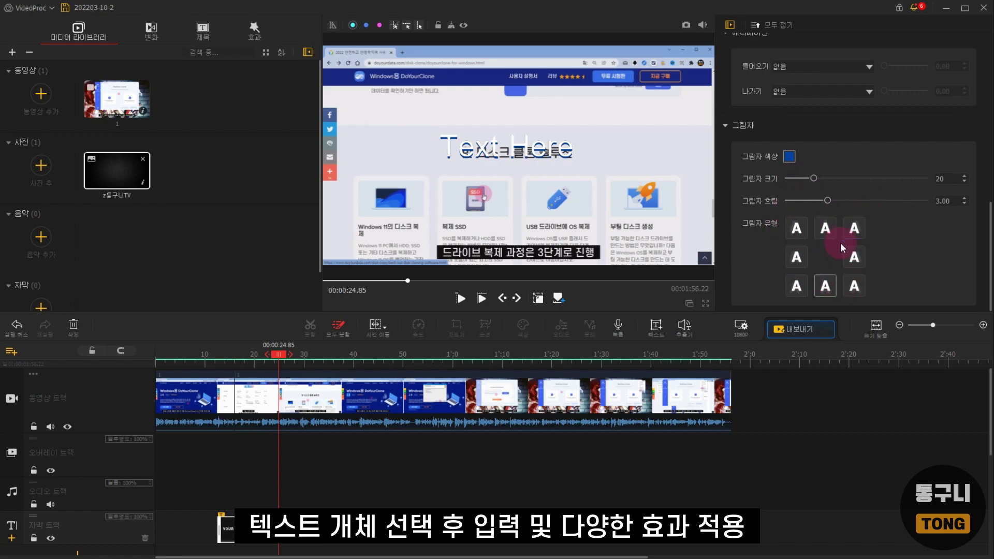
scroll(829, 241, "up", 10)
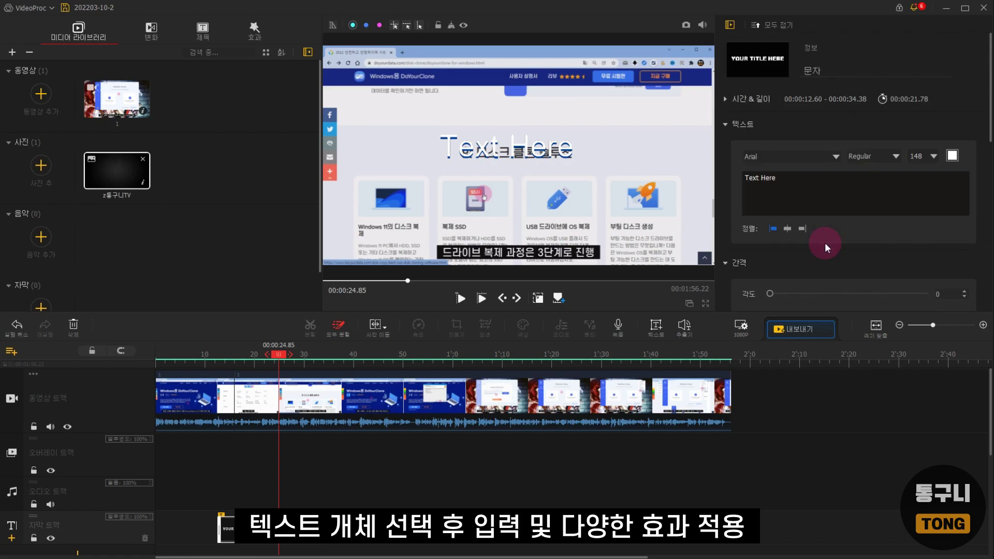
Browse the list of installed fonts available for the text clip
left_click(833, 155)
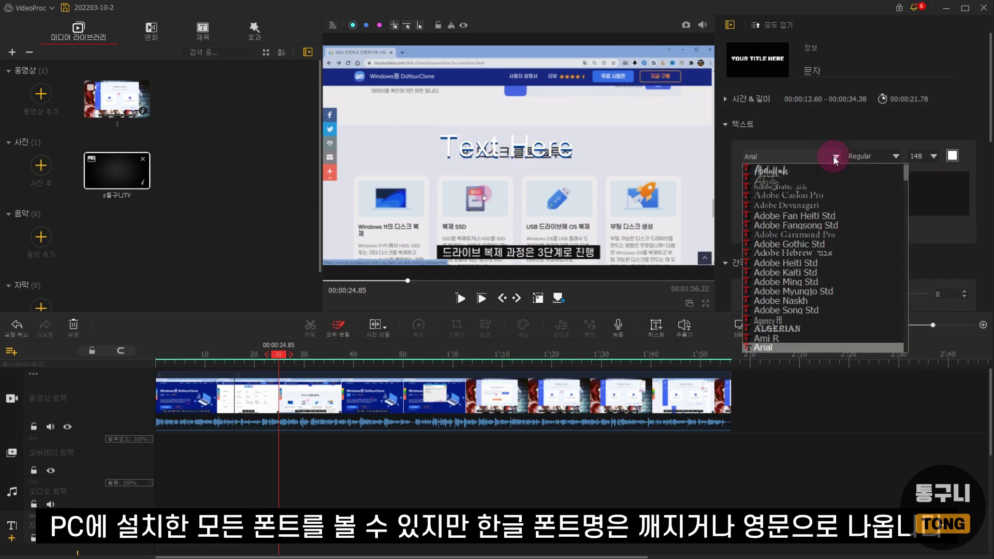
scroll(815, 247, "down", 4)
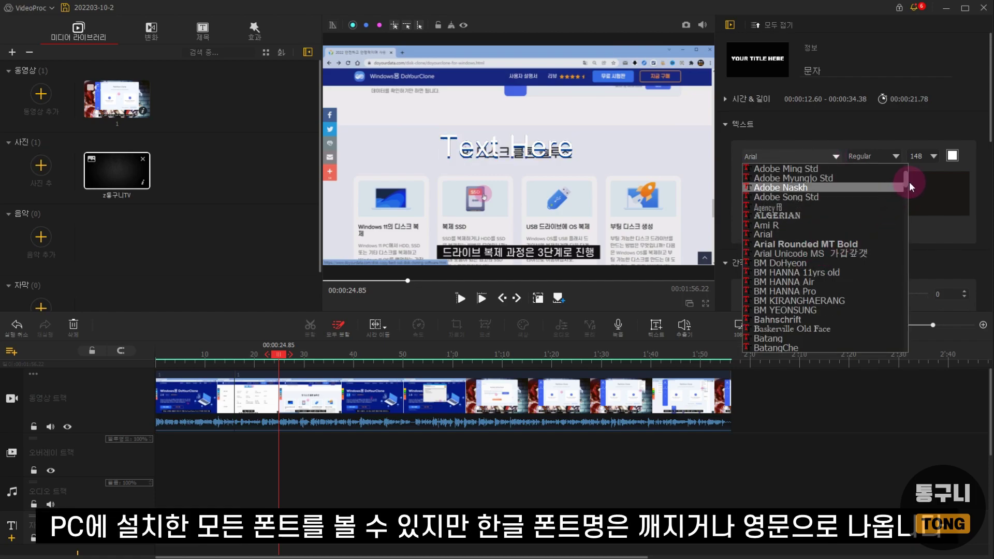
scroll(906, 181, "down", 3)
scroll(902, 253, "up", 2)
left_click_drag(900, 201, 894, 350)
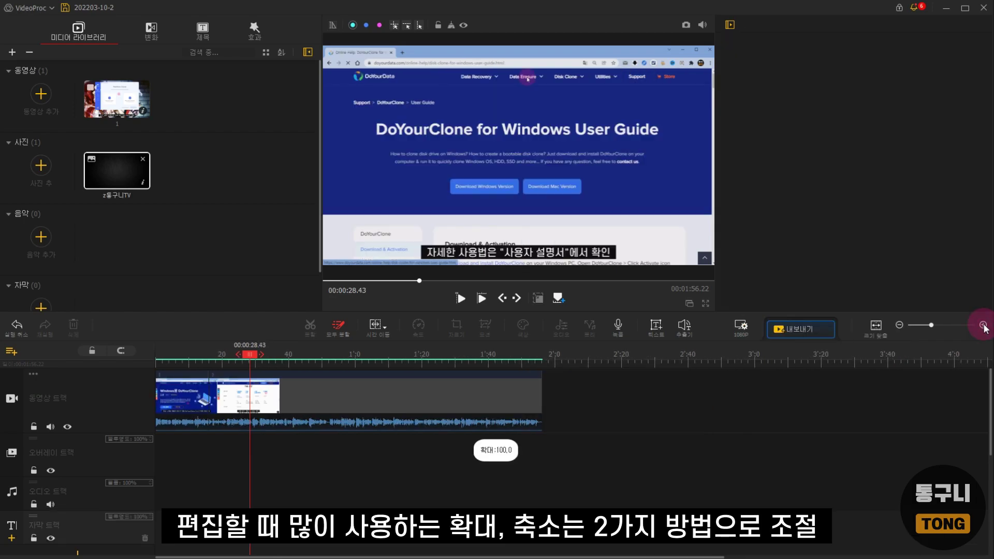
Zoom the timeline in and out to examine the clips at different time scales
left_click(984, 325)
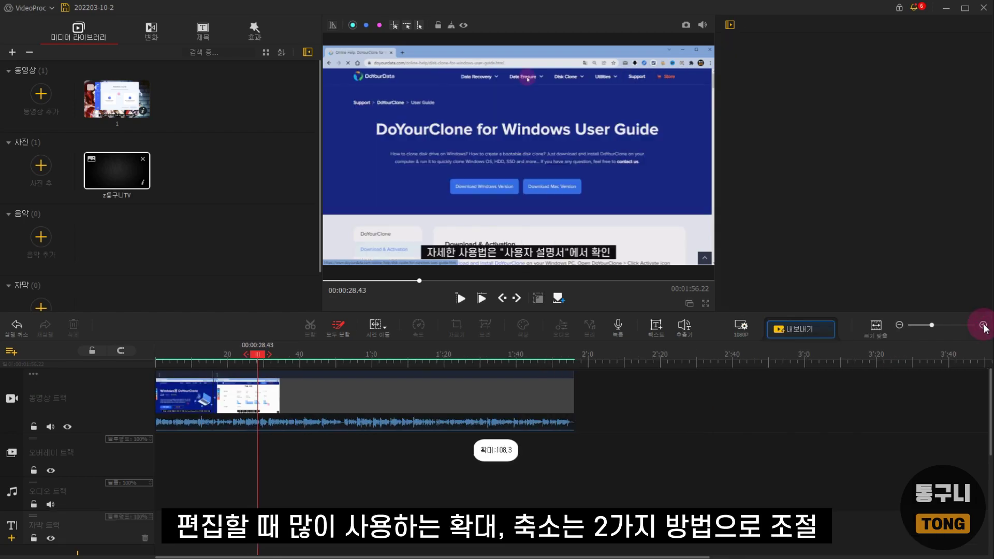
left_click(983, 325)
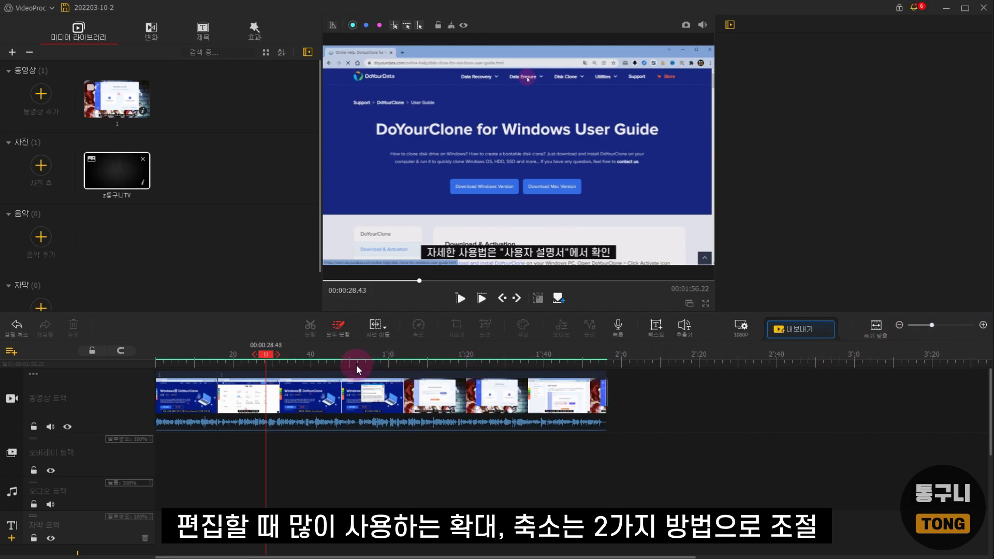
left_click_drag(356, 366, 301, 352)
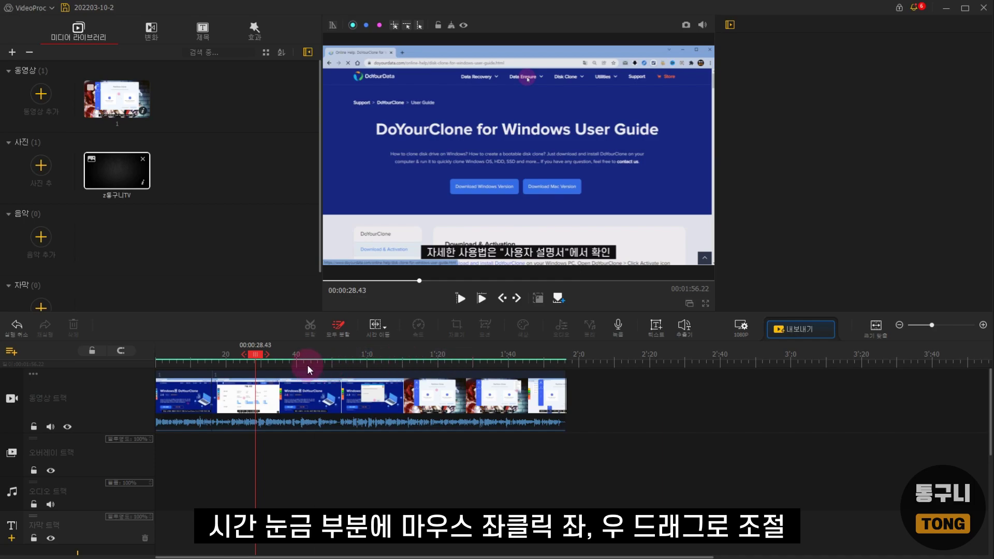
left_click_drag(307, 362, 471, 368)
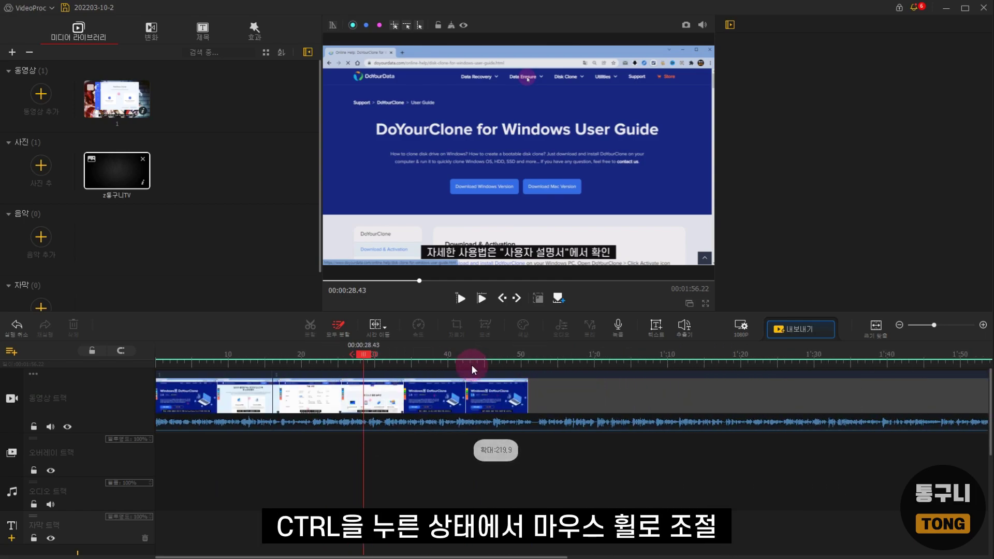
scroll(450, 408, "down", 3, "ctrl")
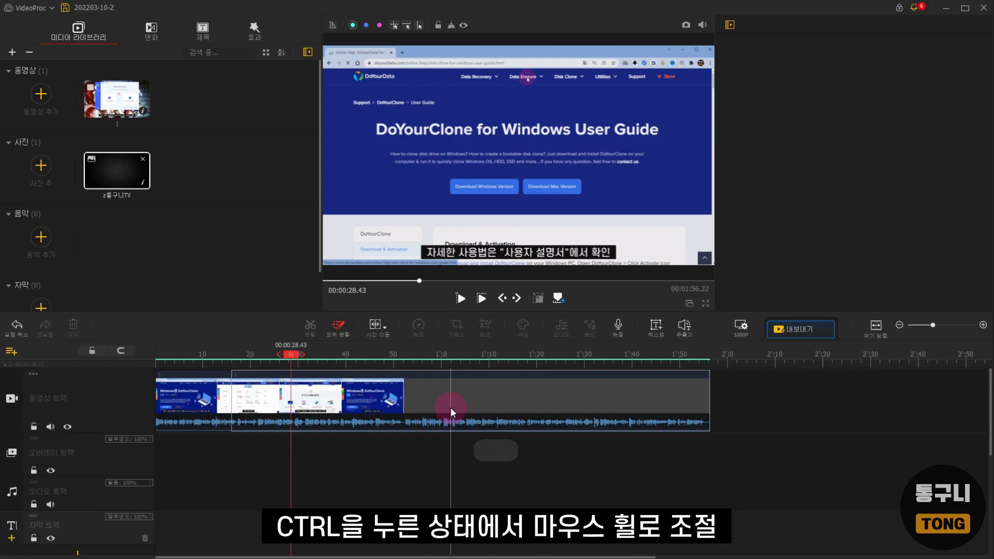
scroll(450, 408, "up", 5, "ctrl")
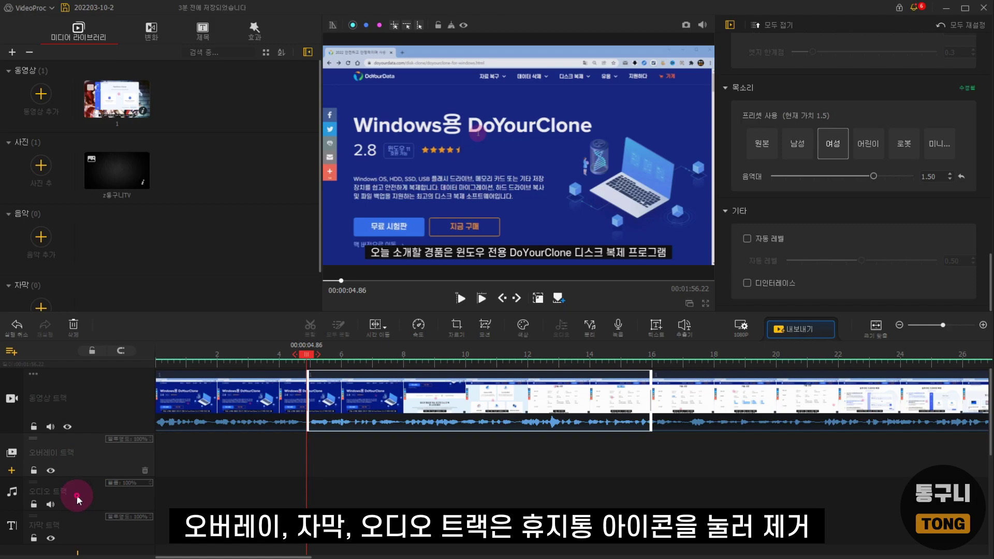
Delete the subtitle track from the timeline
mouse_move(66, 528)
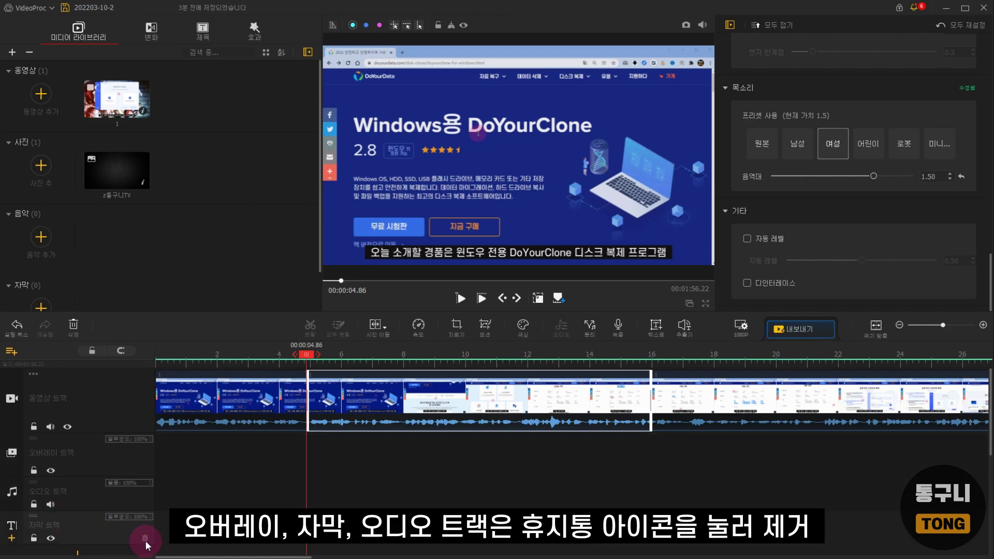
left_click(145, 539)
left_click(556, 358)
left_click(78, 527)
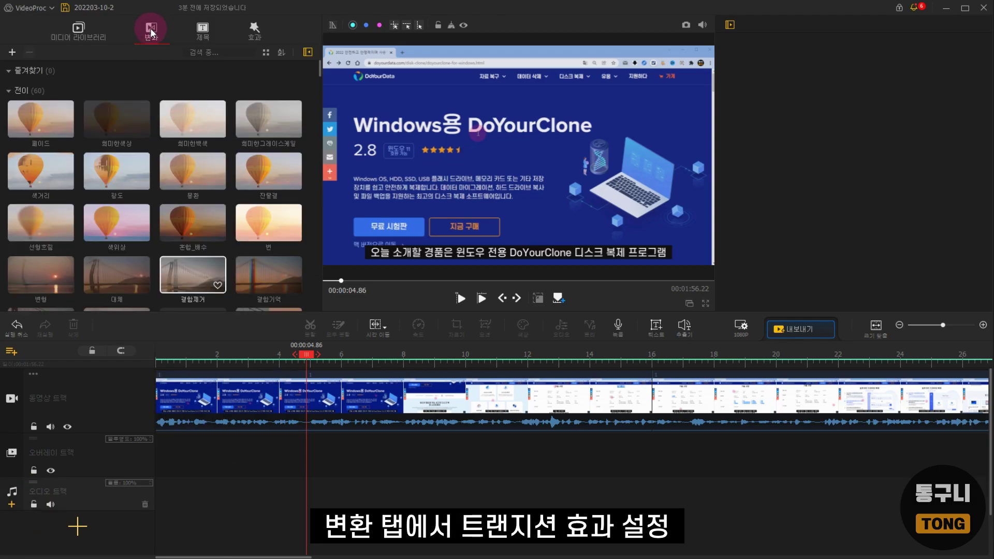
Preview the 몽환 and 색위상 transitions in the transition library
left_click(189, 158)
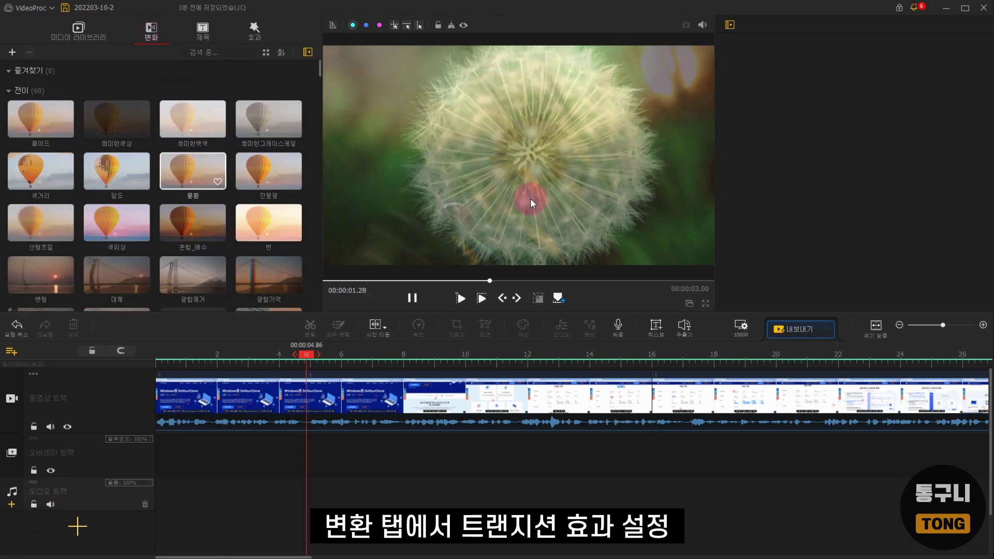
left_click(138, 220)
Preview the 경사도, 구형화, 눈 2, 눈 1 and 디지털 숫자 filters in the effects library
left_click(255, 31)
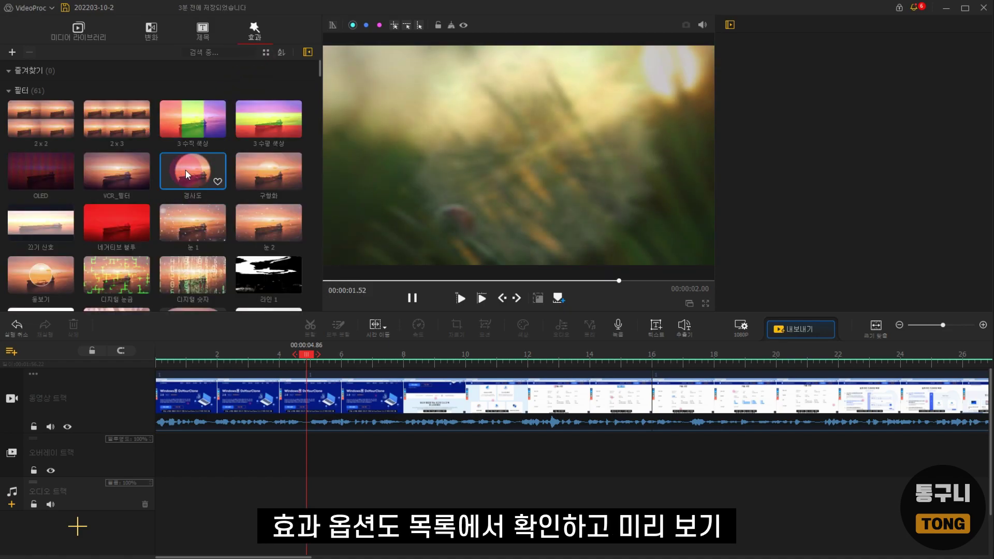
left_click(196, 178)
left_click(269, 171)
left_click(269, 222)
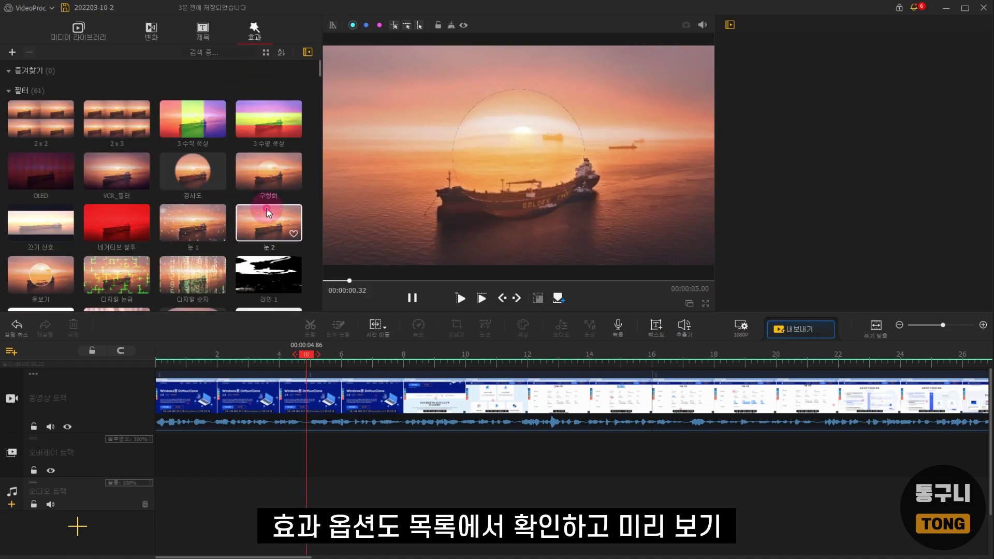
left_click(201, 231)
left_click(191, 276)
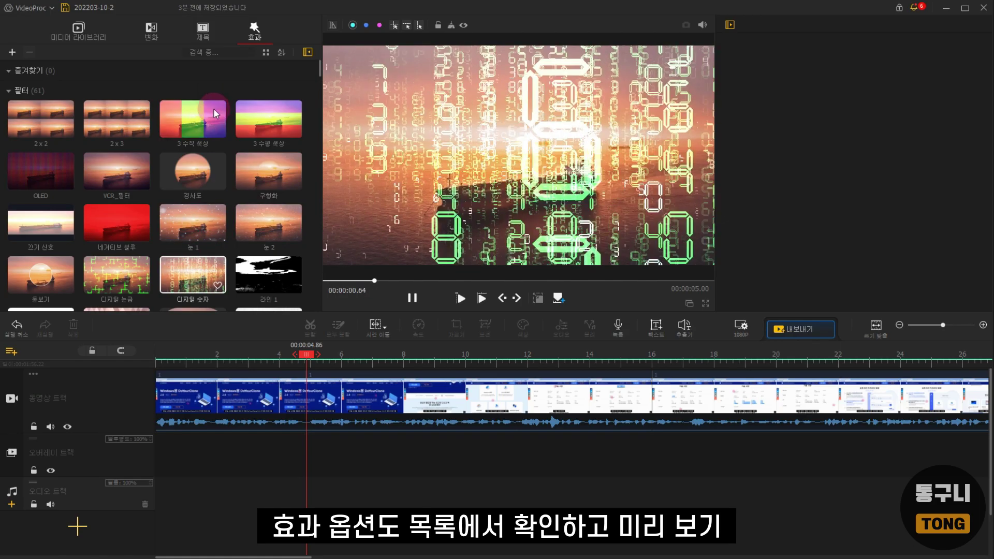
Add the 디지털 숫자 filter to the start of the timeline as a five-second effect
left_click_drag(191, 275, 162, 480)
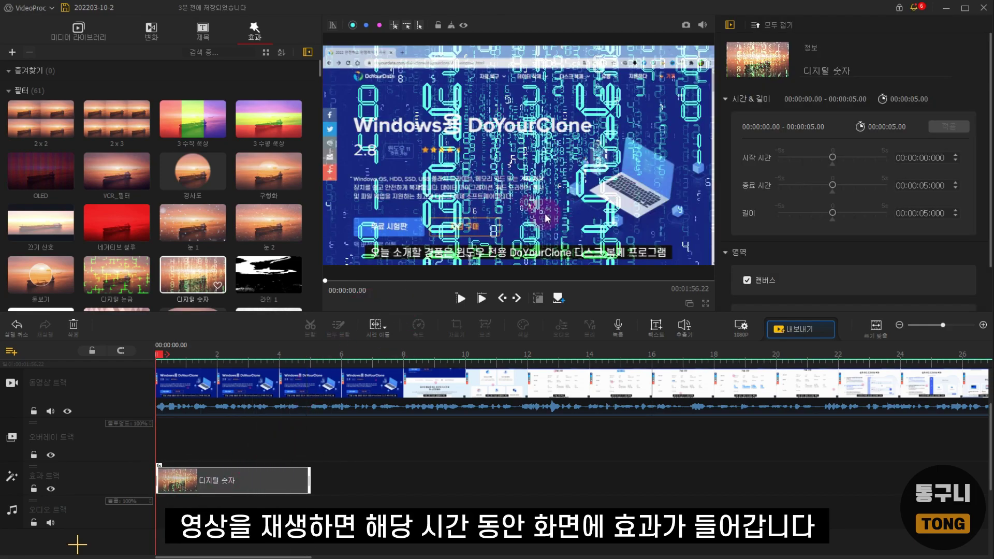
Add the 자막 1 subtitle preset from the title library at the start of the timeline
left_click(203, 31)
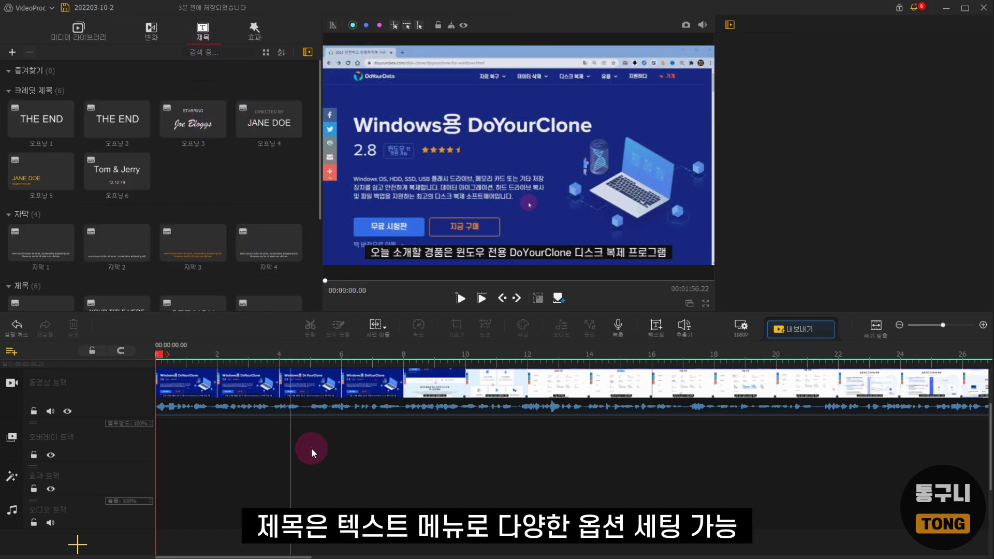
left_click(656, 330)
left_click(170, 220)
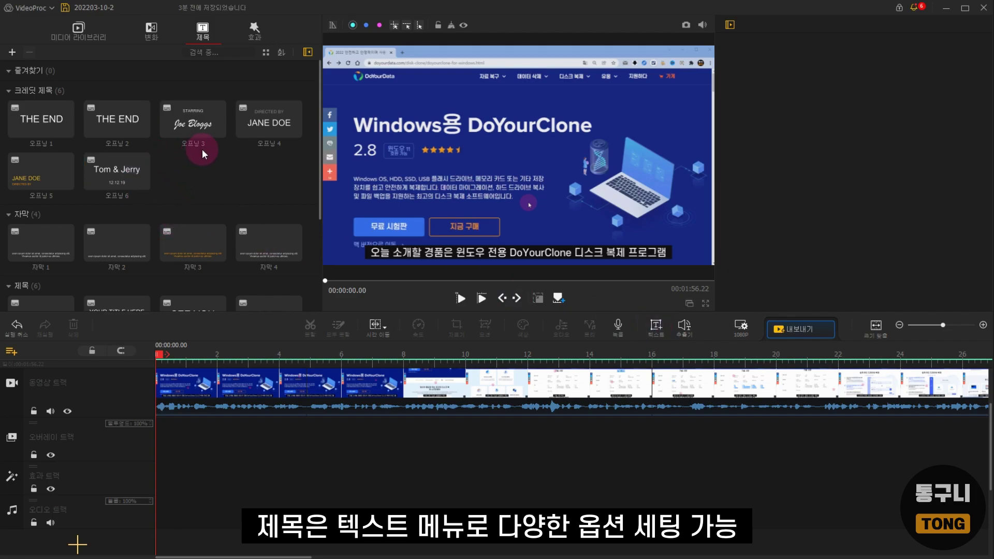
left_click_drag(41, 242, 168, 479)
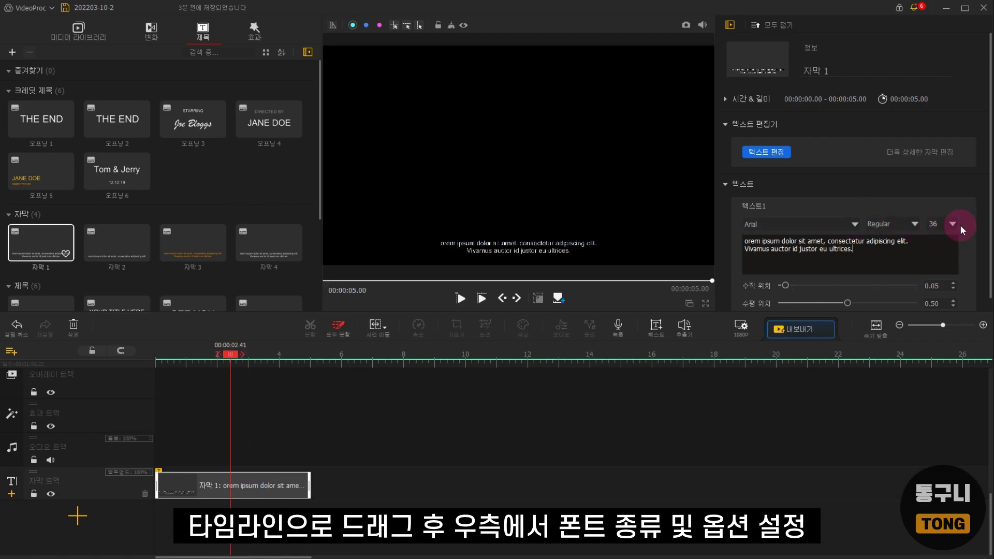
Set the subtitle's text to 테스트 with a font size of 72
left_click(952, 224)
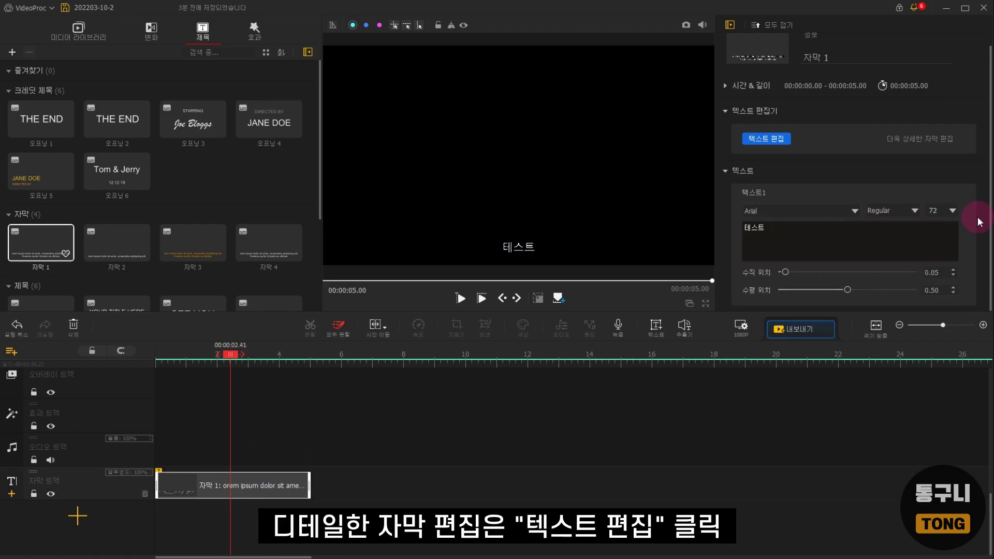
left_click(777, 140)
left_click(901, 149)
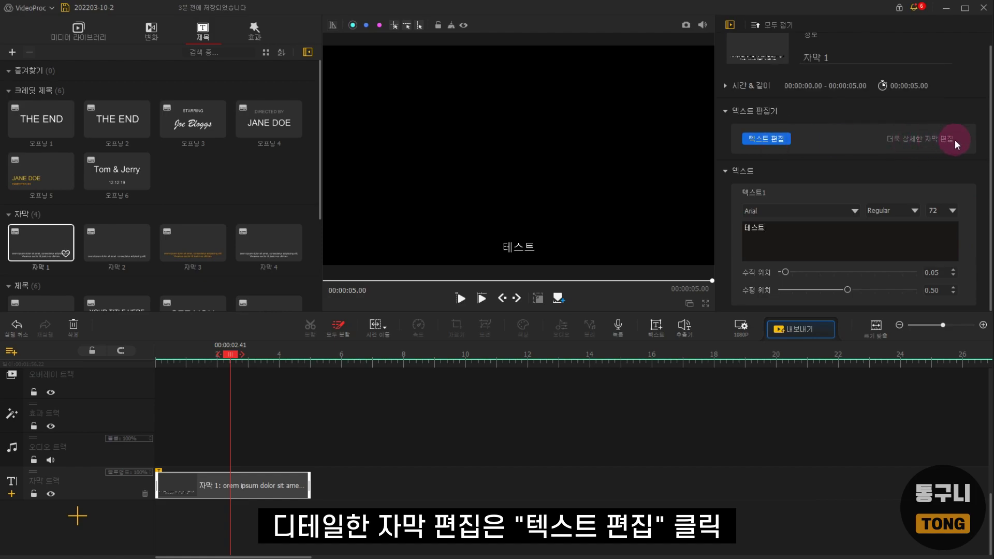
Apply a yellow, black-outlined preset style to the subtitle in the detailed text editor and browse its animation presets
left_click(781, 139)
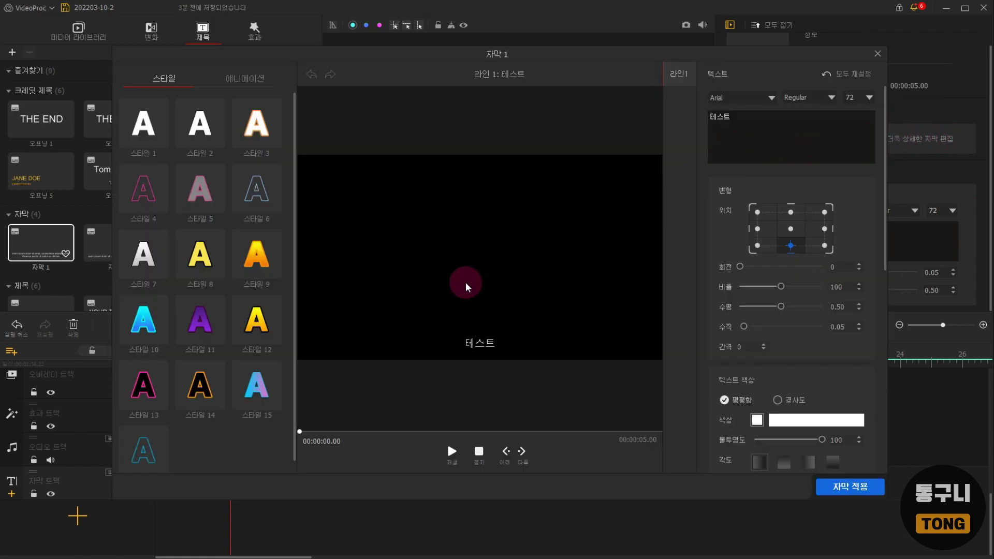
left_click(259, 254)
left_click(245, 190)
left_click(241, 236)
left_click(264, 319)
left_click(245, 78)
left_click(195, 199)
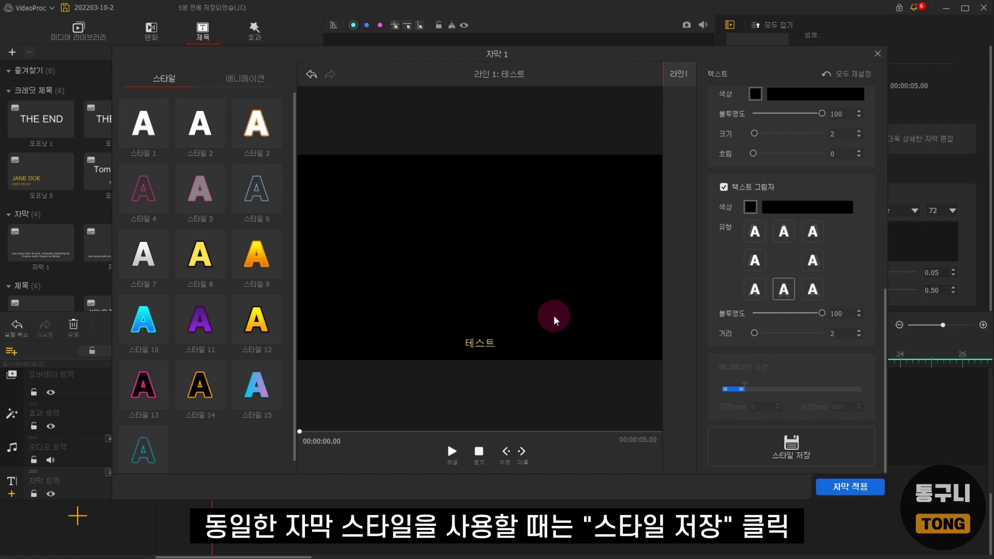
Save the subtitle's current styling as a reusable style named 1111
left_click(793, 452)
left_click(305, 233)
type("1111")
left_click(516, 359)
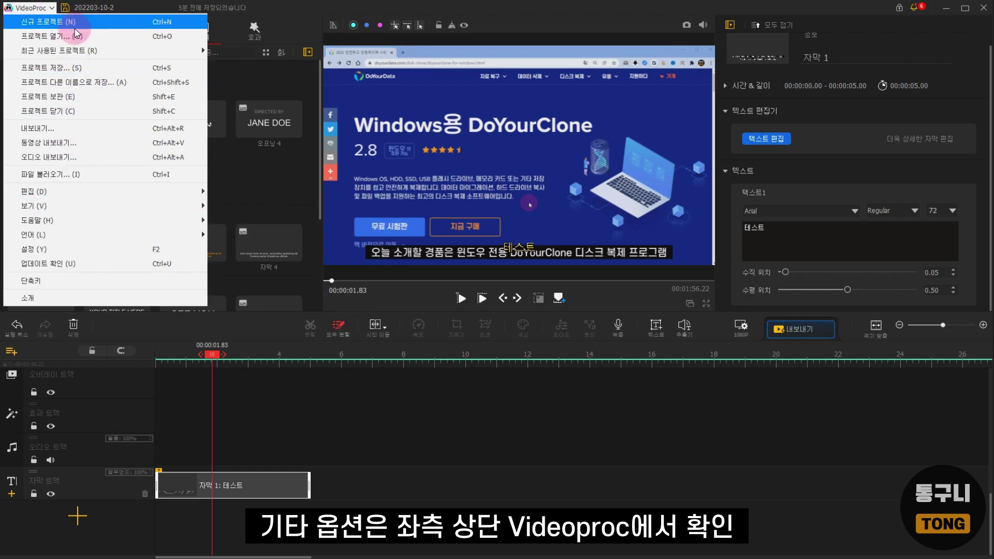
Review the program settings for general options, save folders, editor defaults and GPU hardware acceleration
left_click(292, 289)
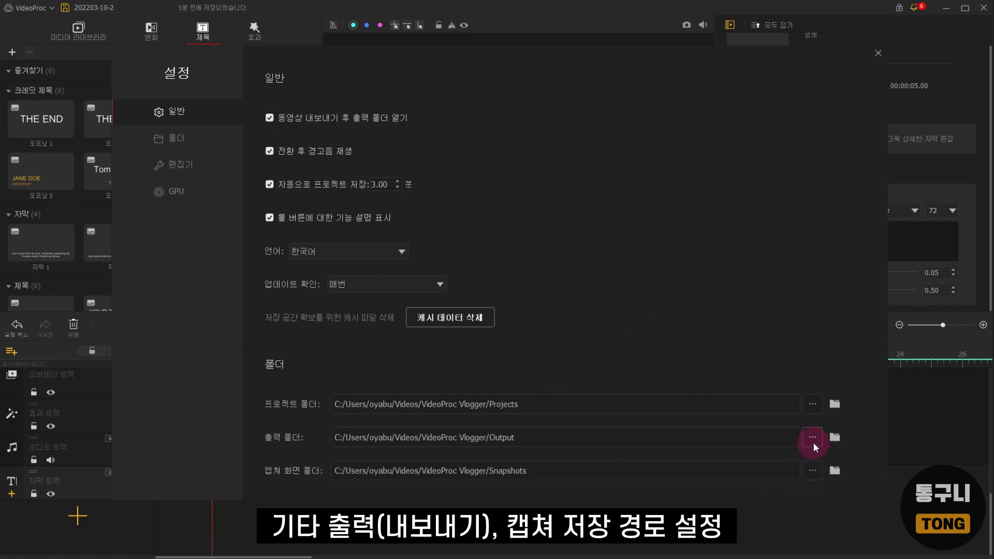
scroll(733, 400, "down", 3)
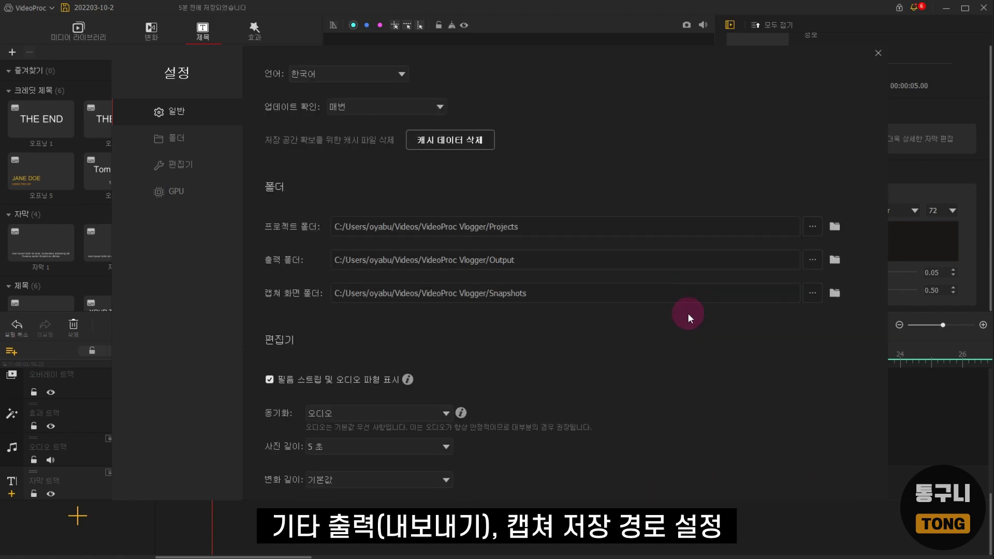
scroll(555, 341, "down", 4)
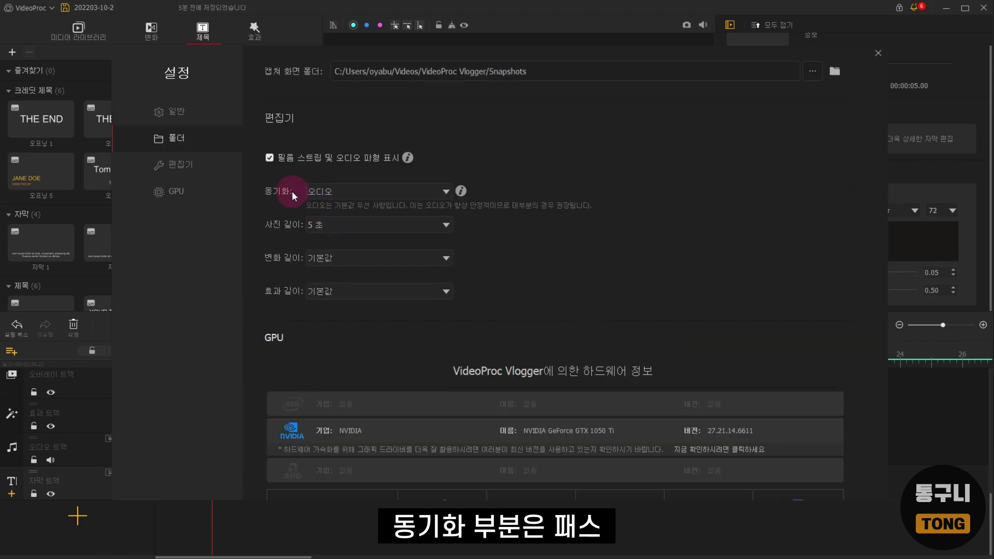
scroll(697, 244, "down", 5)
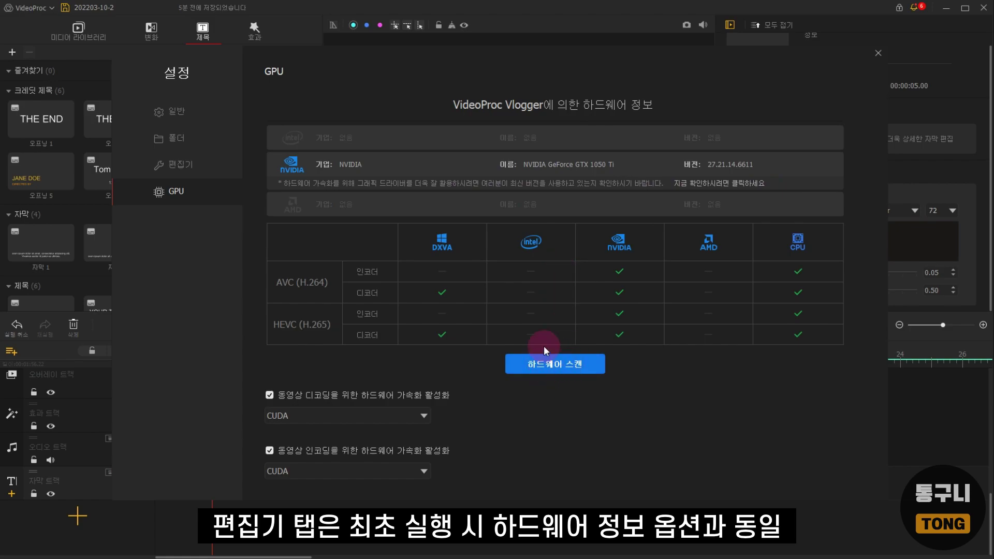
scroll(700, 373, "down", 1)
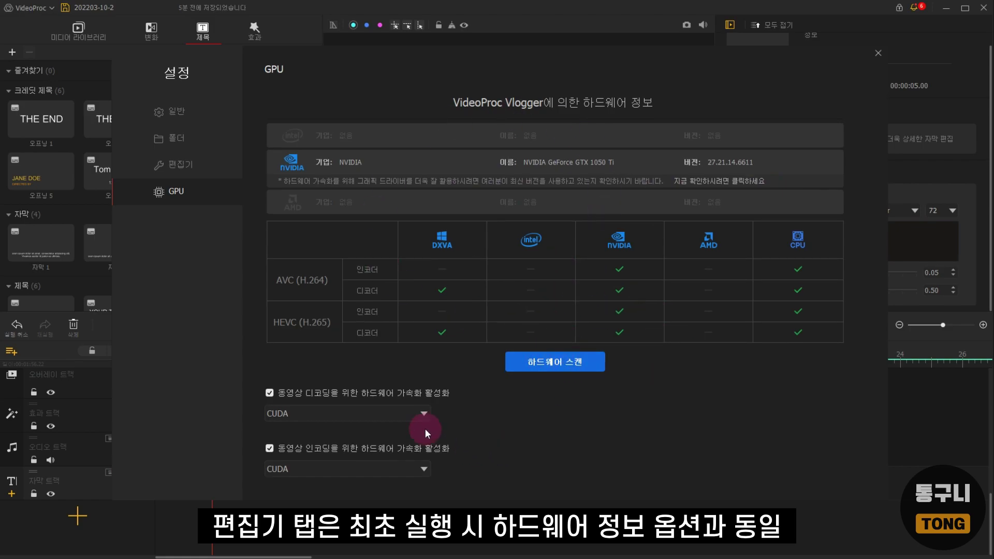
left_click(876, 60)
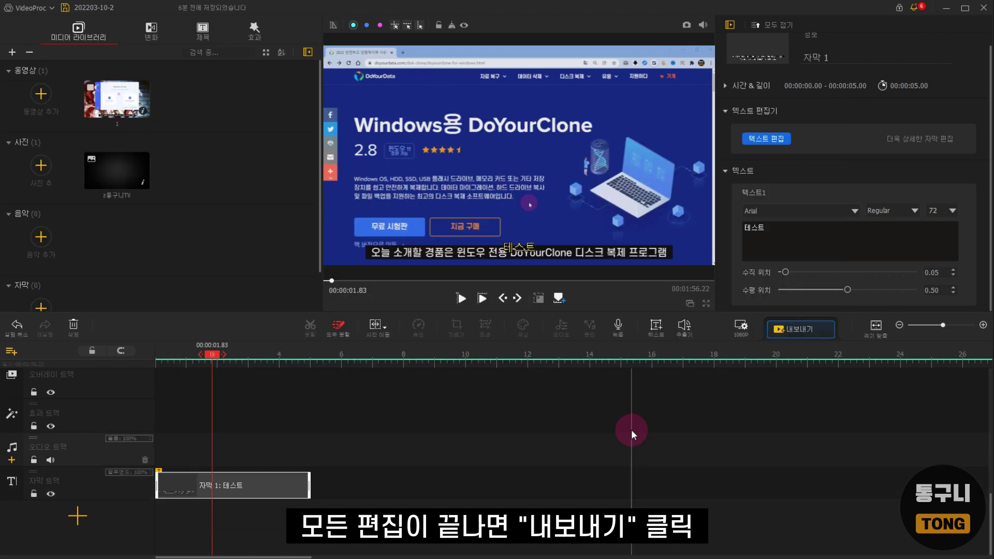
Set the export's save folder to the Desktop with MP4 as the output format
left_click(797, 327)
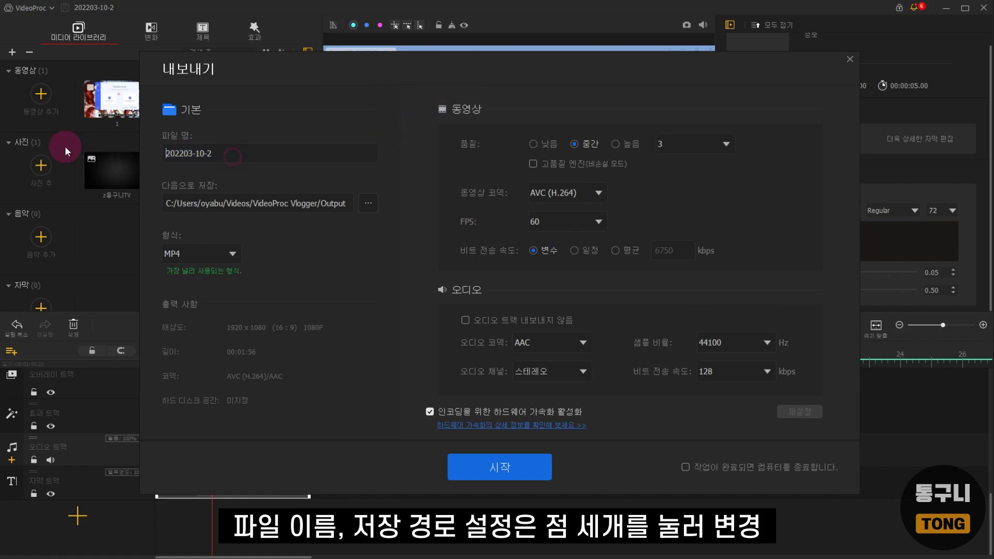
left_click(368, 203)
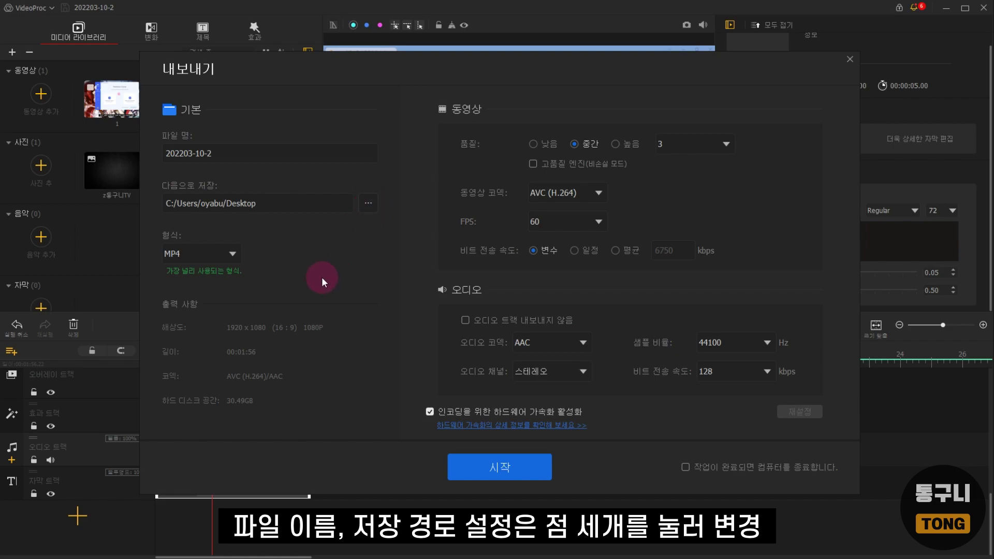
left_click(238, 261)
left_click(227, 255)
left_click(183, 257)
left_click(280, 268)
left_click(469, 113)
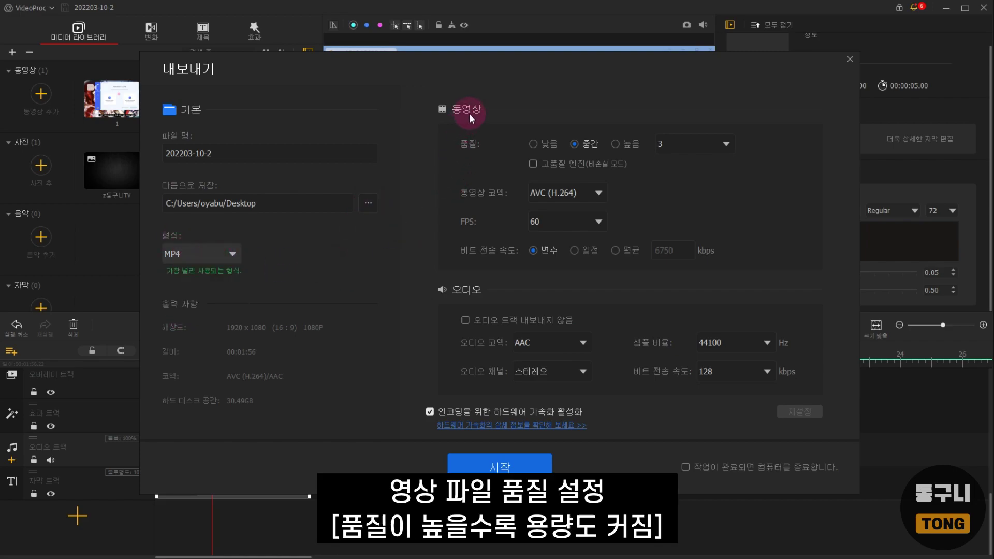
Set the export video quality to 높음, keeping the AVC (H.264) codec and 60 FPS
left_click(540, 145)
left_click(573, 140)
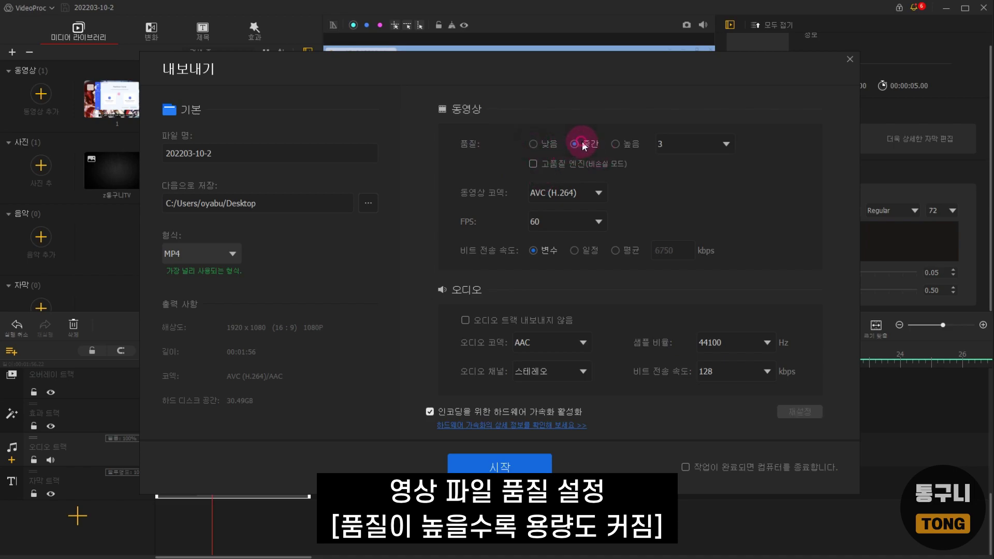
left_click(613, 144)
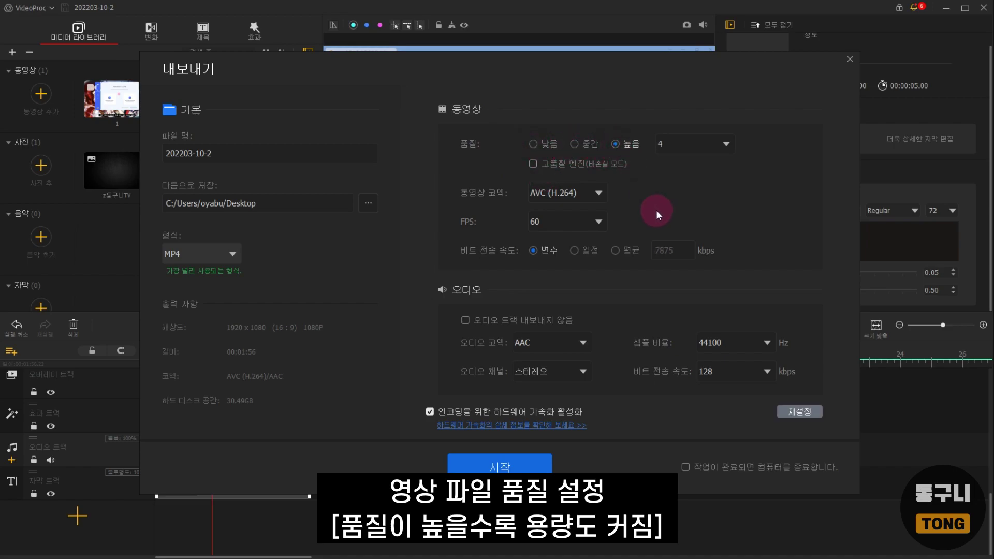
left_click(600, 193)
left_click(605, 208)
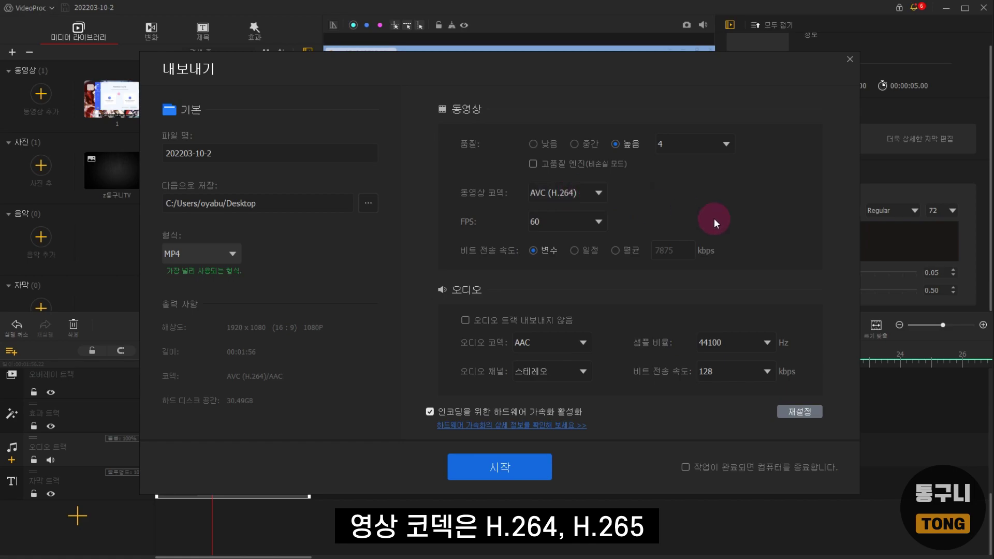
left_click(606, 225)
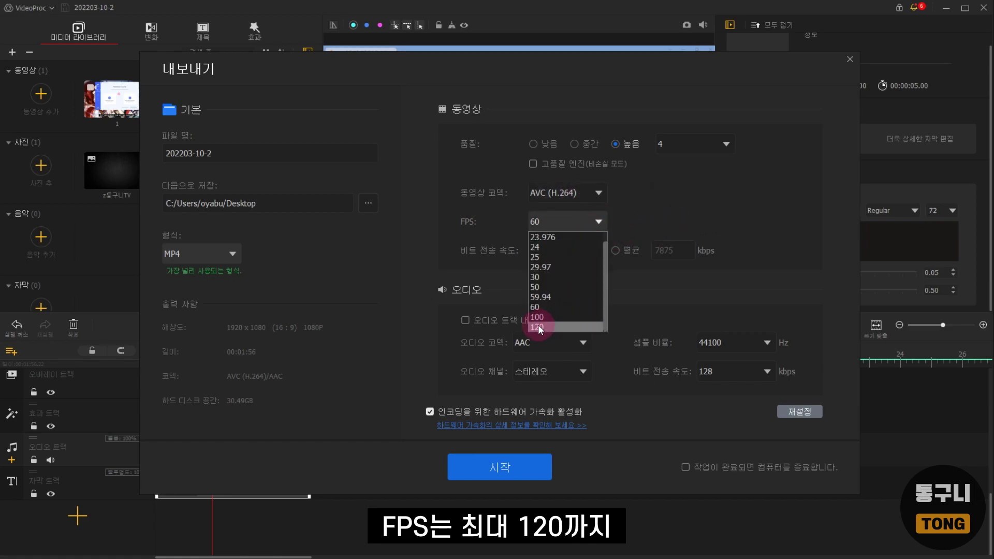
left_click(691, 198)
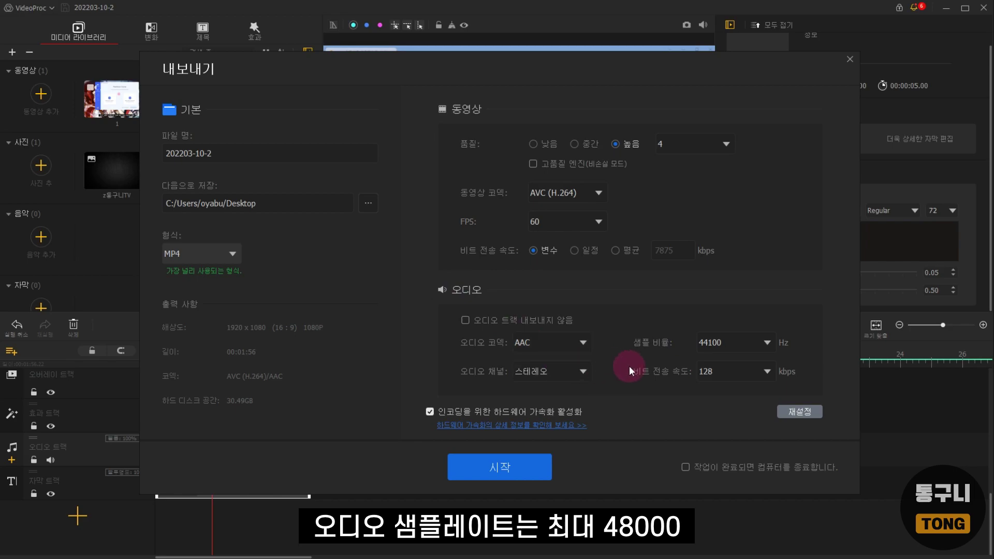
Set the export's audio sample rate to 48000 Hz, keeping 128 kbps, and start the export
left_click(767, 344)
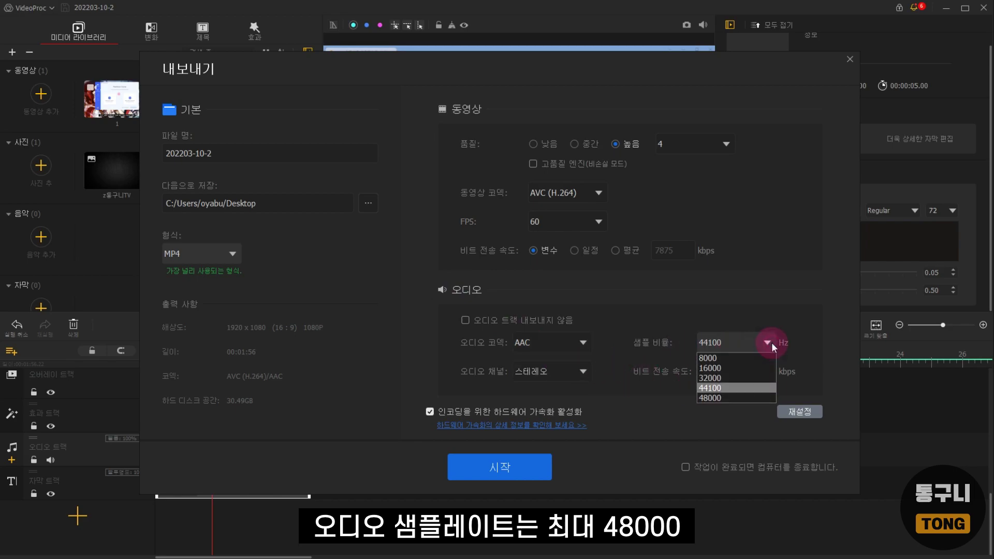
left_click(719, 398)
left_click(760, 374)
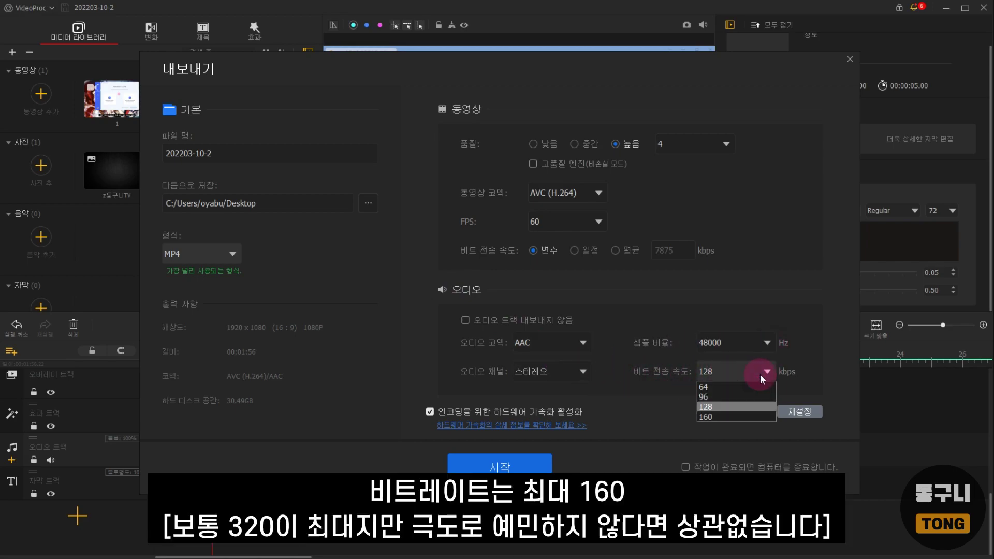
left_click(656, 411)
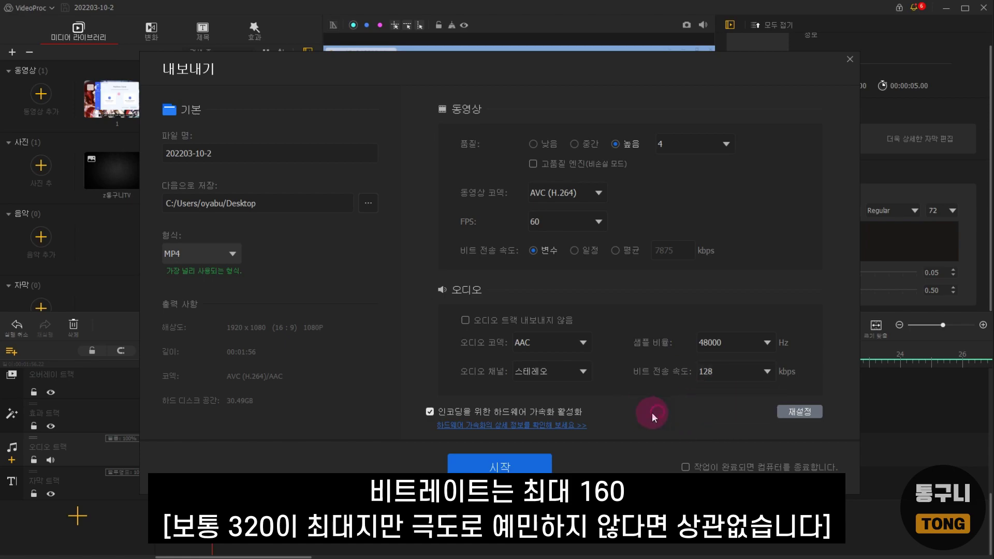
left_click(493, 470)
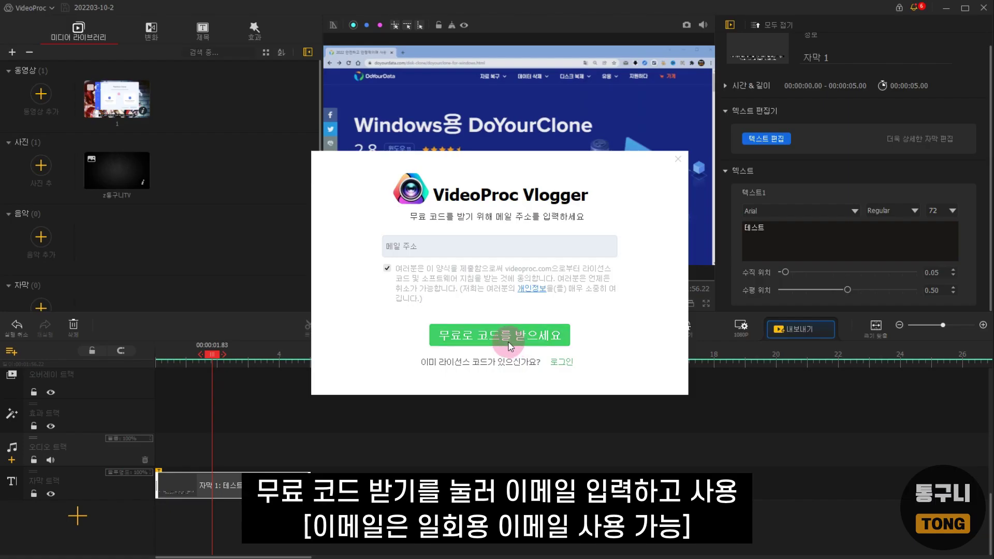
Try to request a free licence code without entering an e-mail address, and close the registration dialog
left_click(411, 244)
left_click(506, 338)
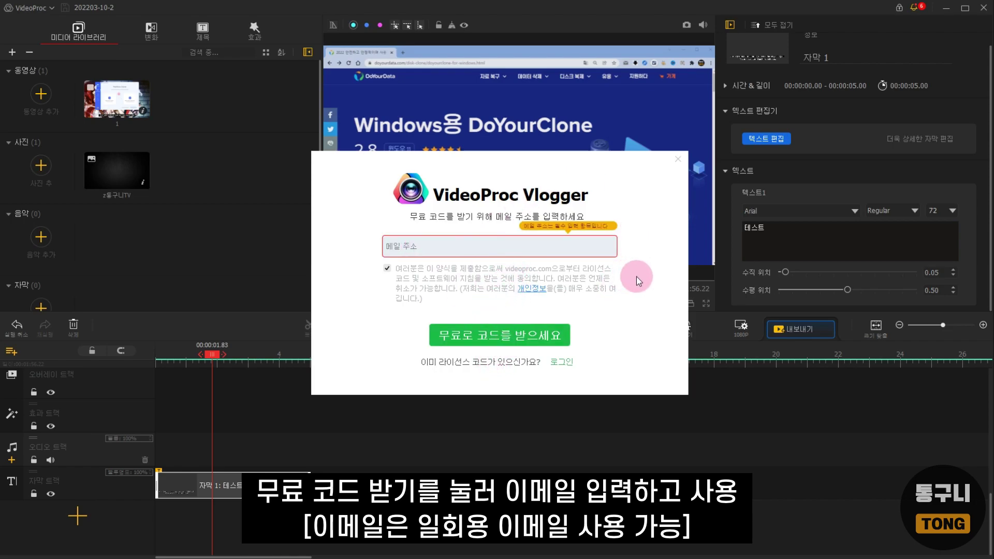
left_click(682, 158)
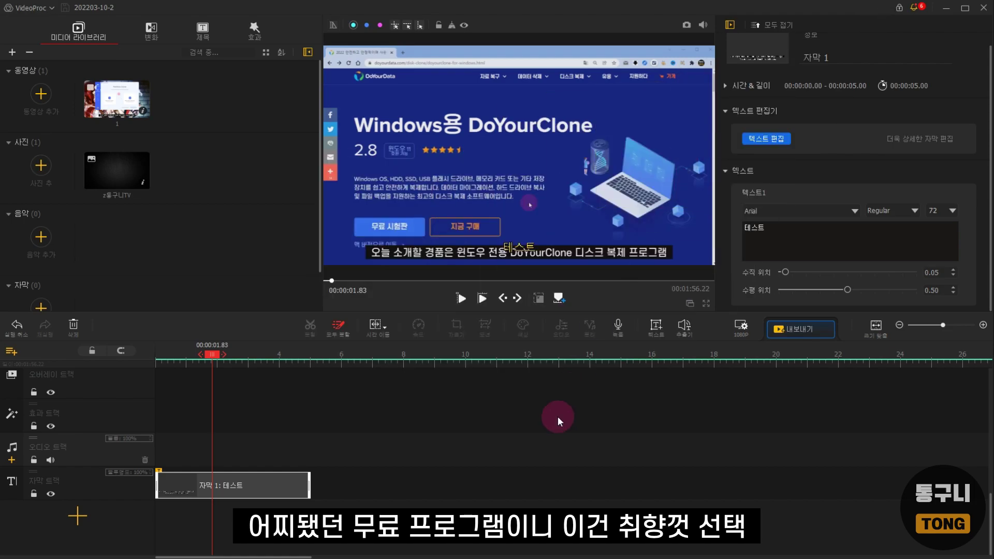
Switch to the browser and open the 사용 방법 page from the VideoProc Vlogger product page
left_click(915, 9)
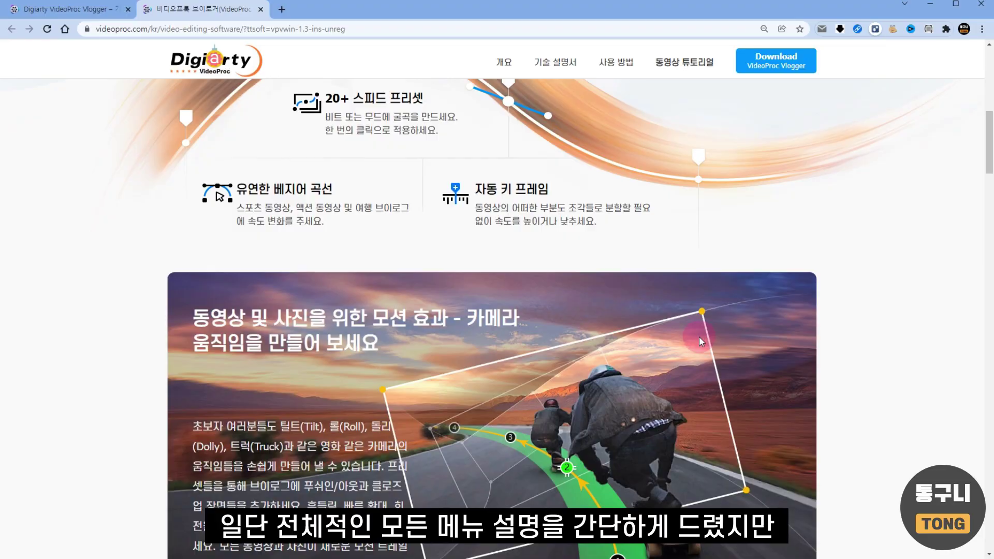
scroll(699, 337, "down", 4)
scroll(699, 336, "up", 6)
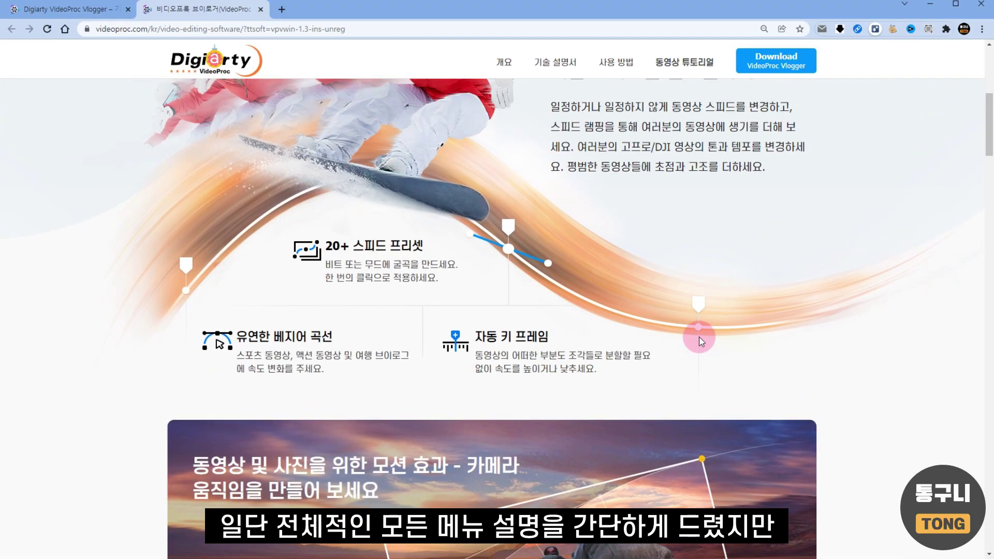
scroll(702, 341, "up", 7)
scroll(701, 339, "down", 9)
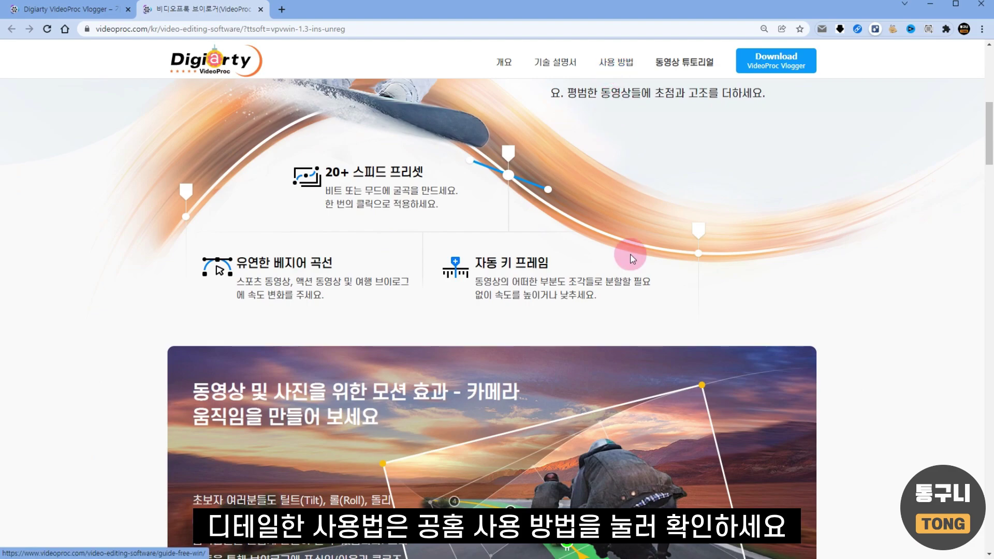
scroll(651, 269, "down", 3)
left_click(614, 66)
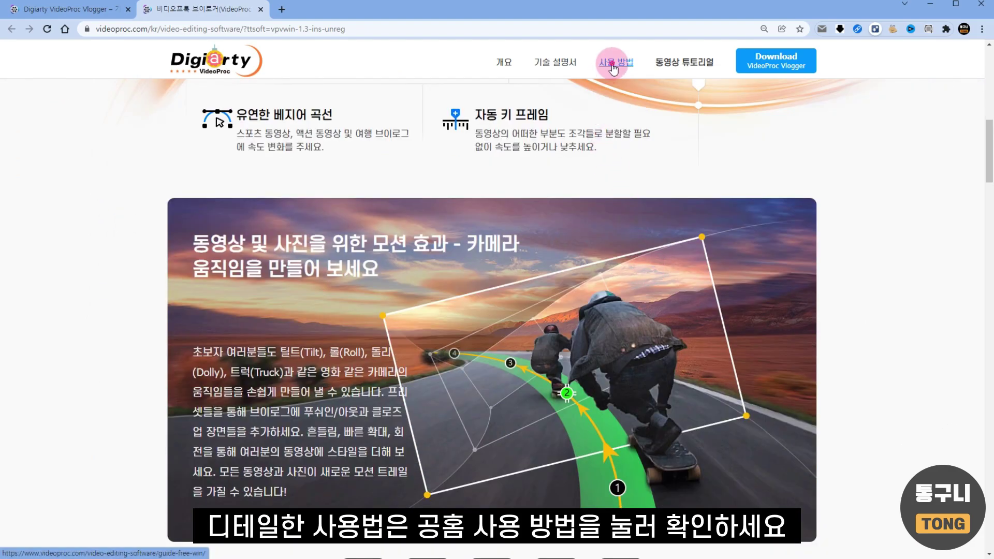
Look through the Windows user guide for VideoProc Vlogger, including its link to the video tutorials
scroll(522, 360, "up", 7)
scroll(512, 359, "down", 16)
scroll(501, 360, "up", 20)
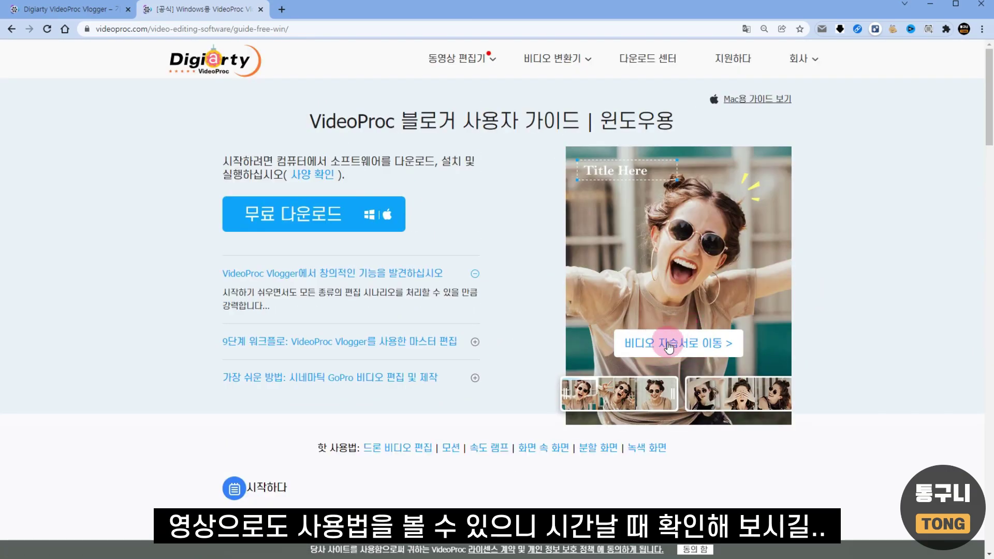
scroll(839, 384, "down", 4)
scroll(837, 391, "up", 4)
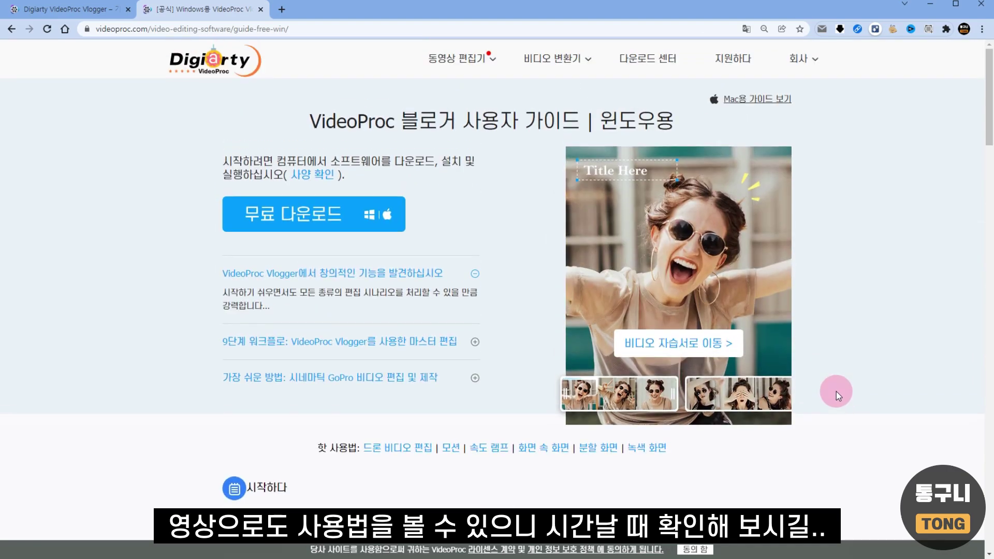